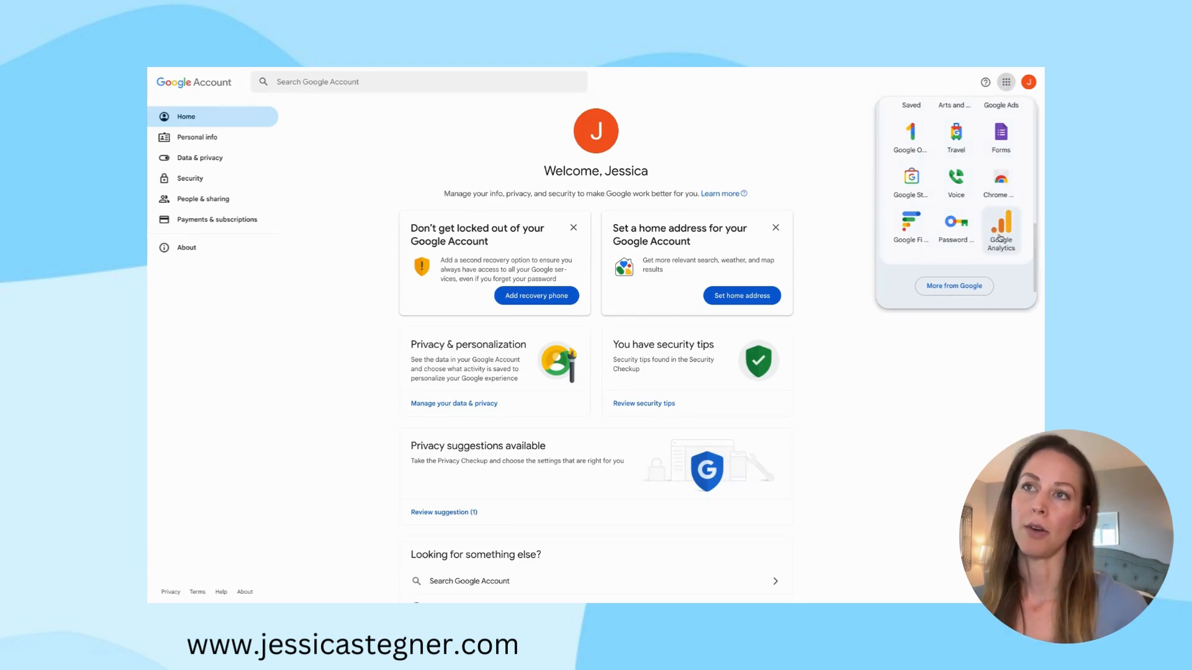
- Start Google Analytics setup and create an account named "sample website", keeping the default data sharing settings
scroll(1001, 239, up, 10)
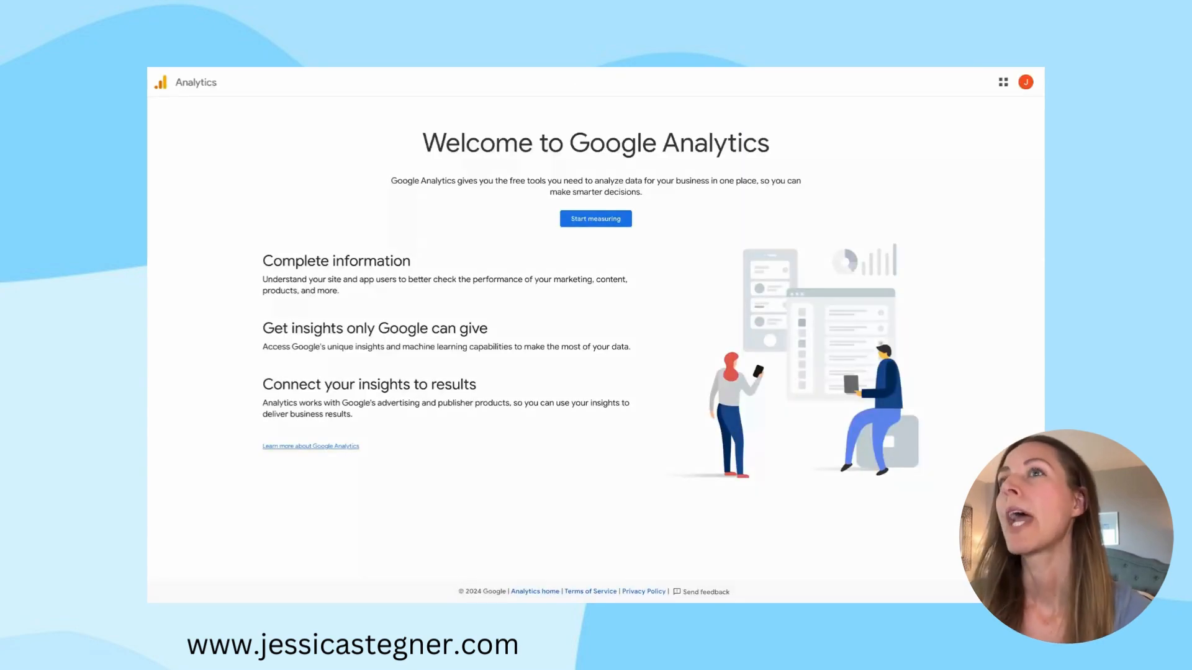
click(594, 221)
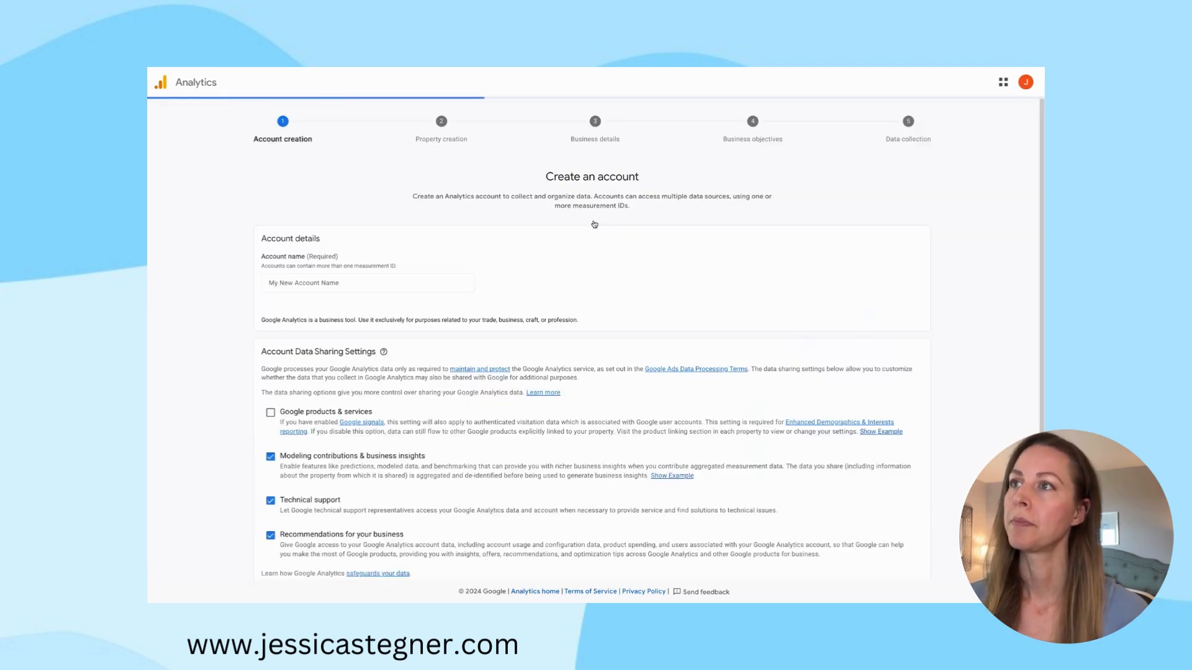
click(324, 284)
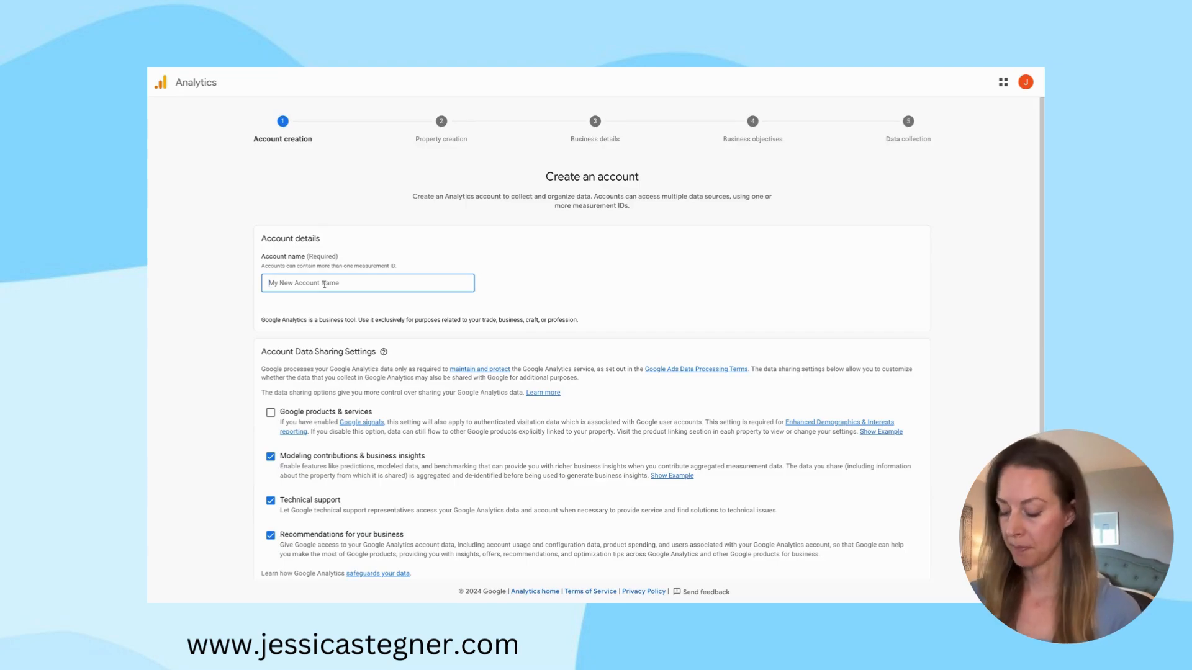
text(sample website)
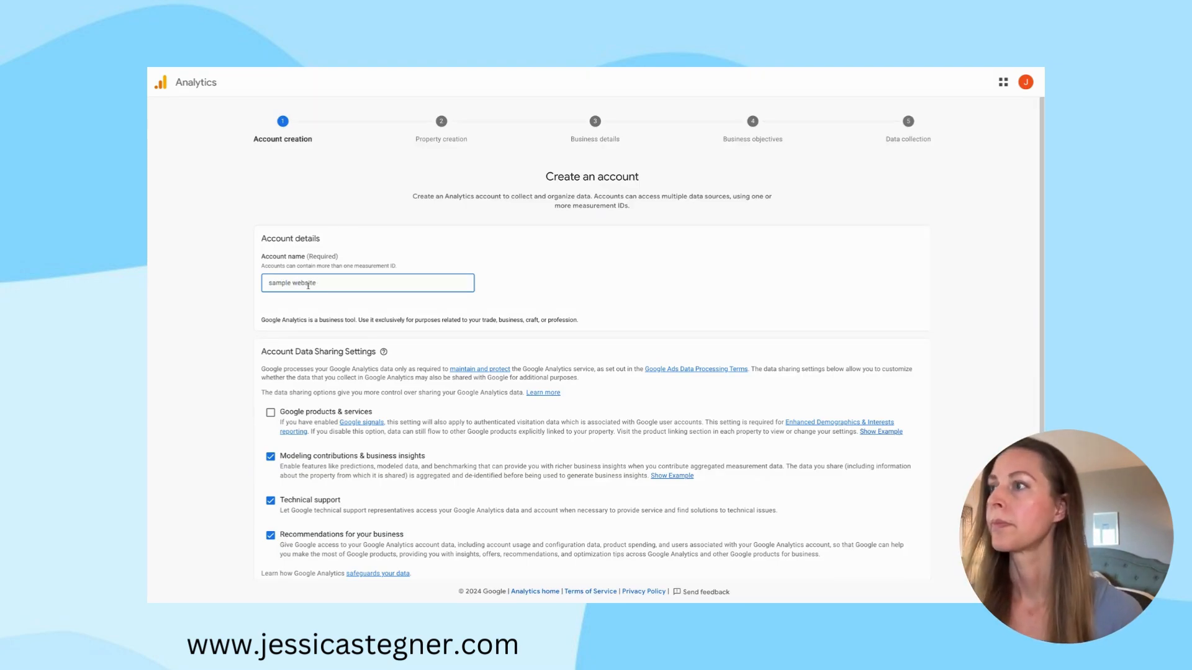
scroll(328, 372, down, 2)
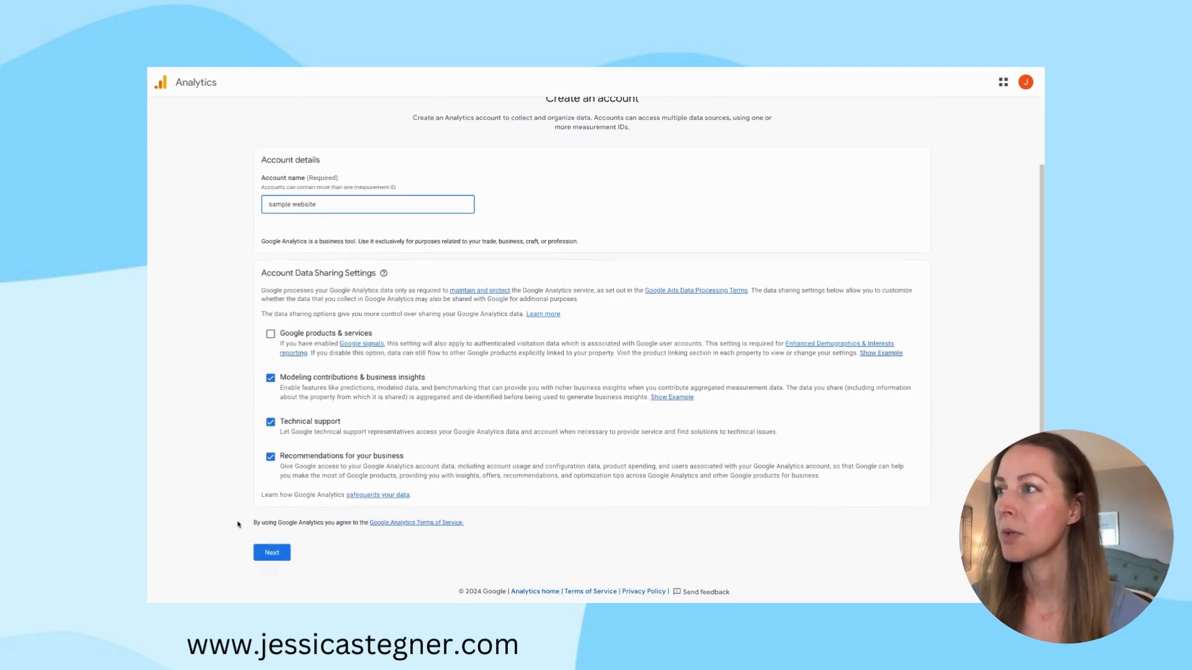
click(272, 553)
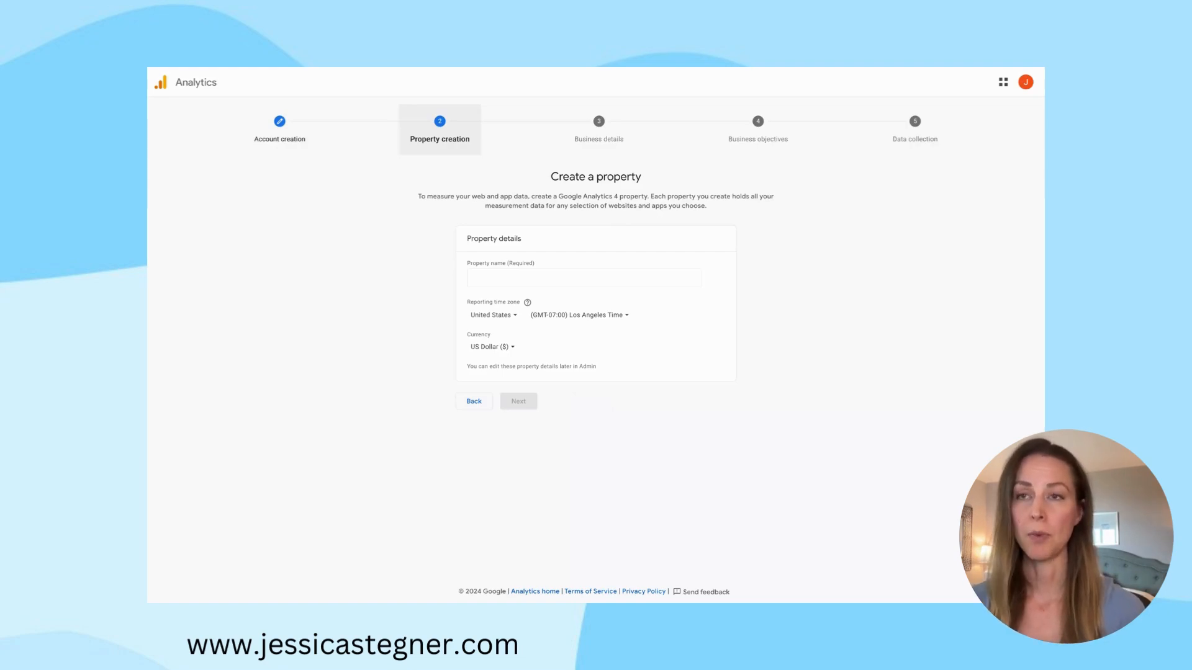
- Name the property "Sample Website", keep the default time zone and currency, and continue to the business details
click(488, 277)
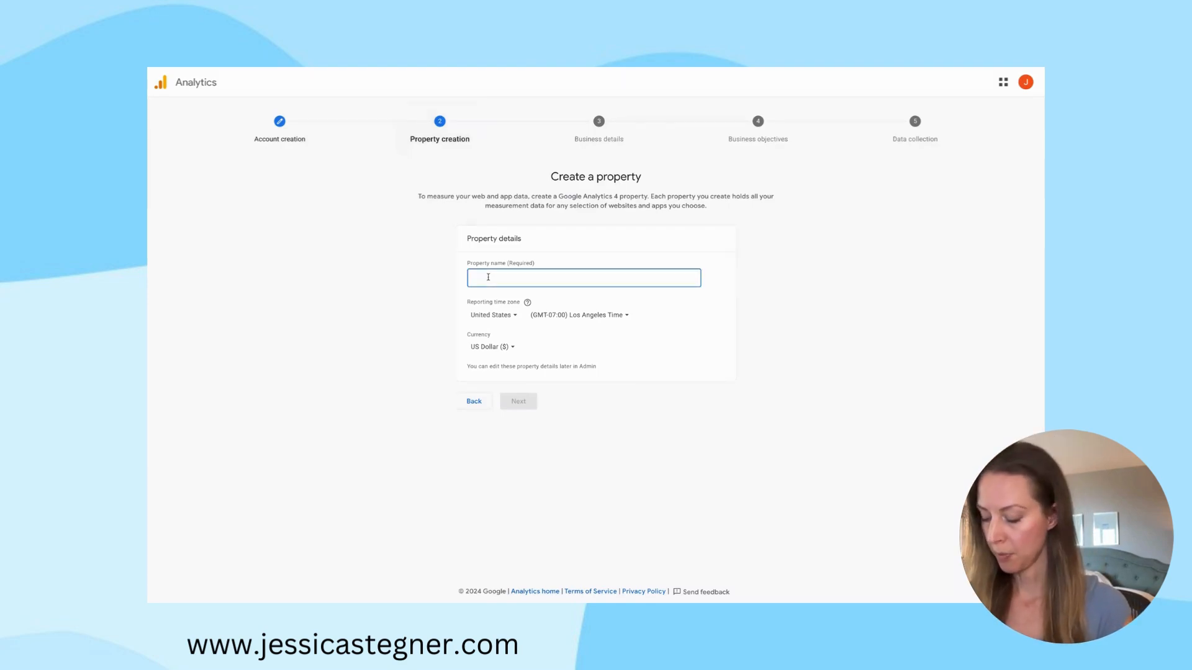
text(Sasmple Website)
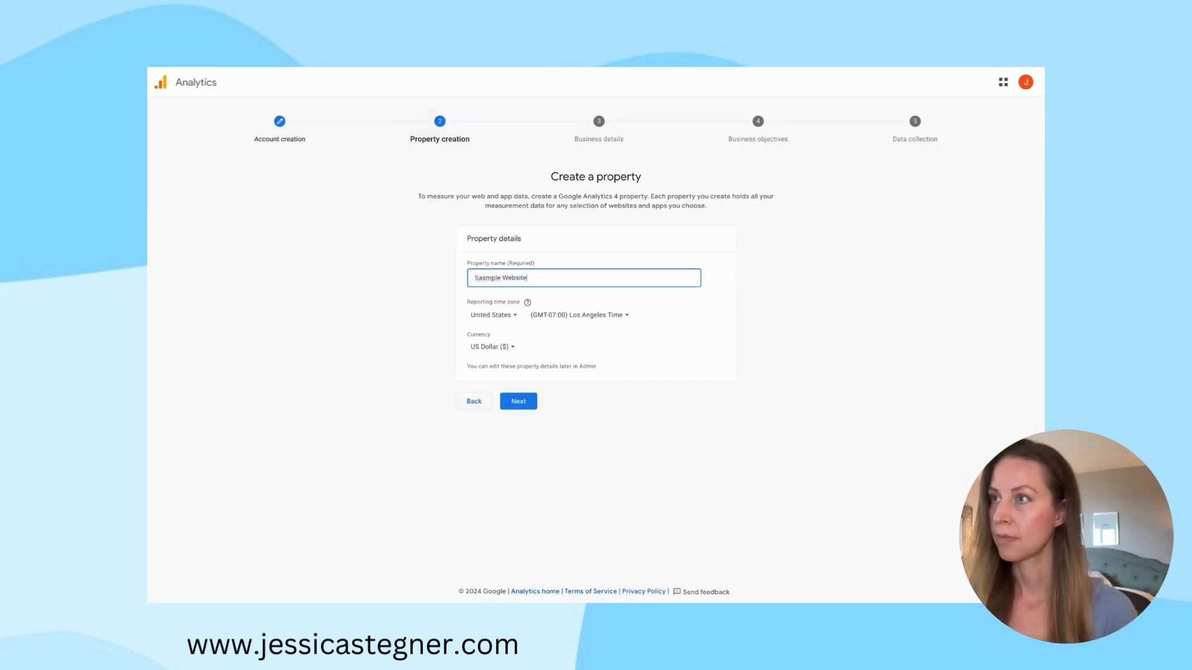
click(485, 279)
key(BackSpace)
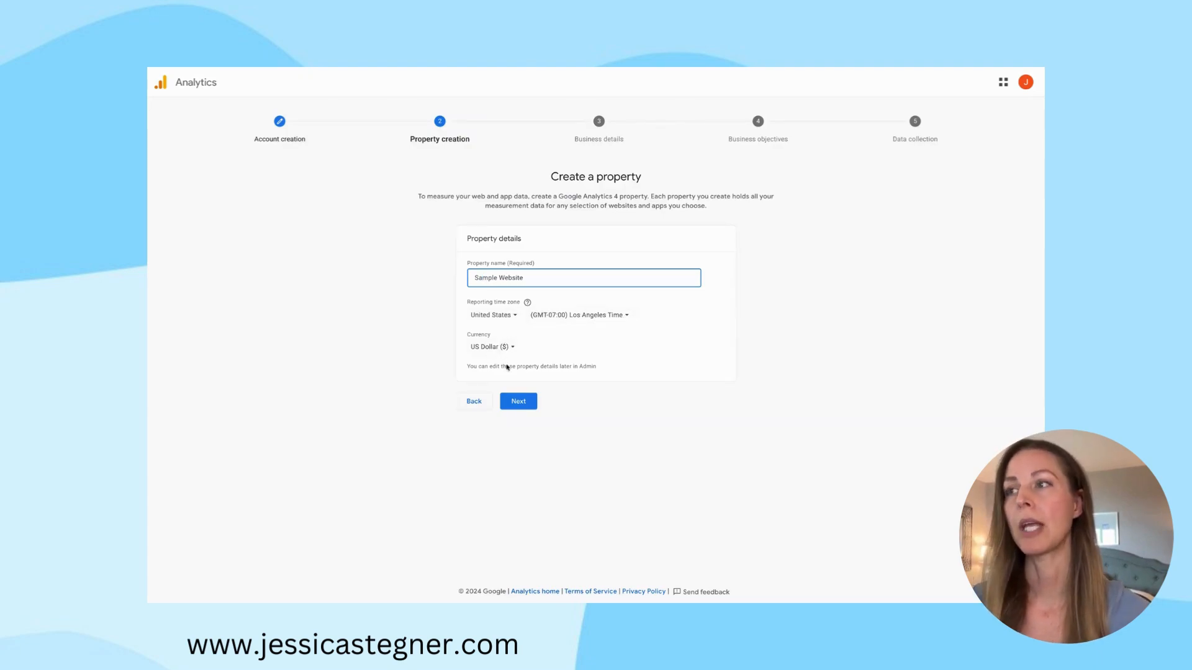
click(518, 402)
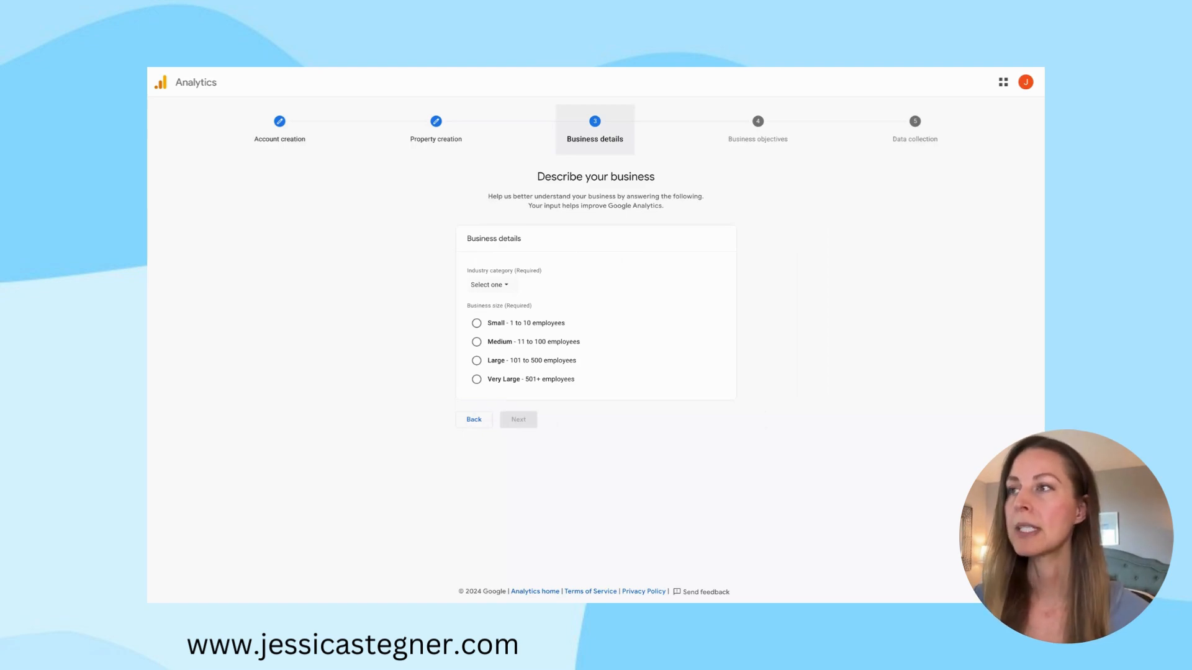
- Set the industry category to Other Business Activity and the business size to Small (1 to 10 employees), and continue
click(488, 284)
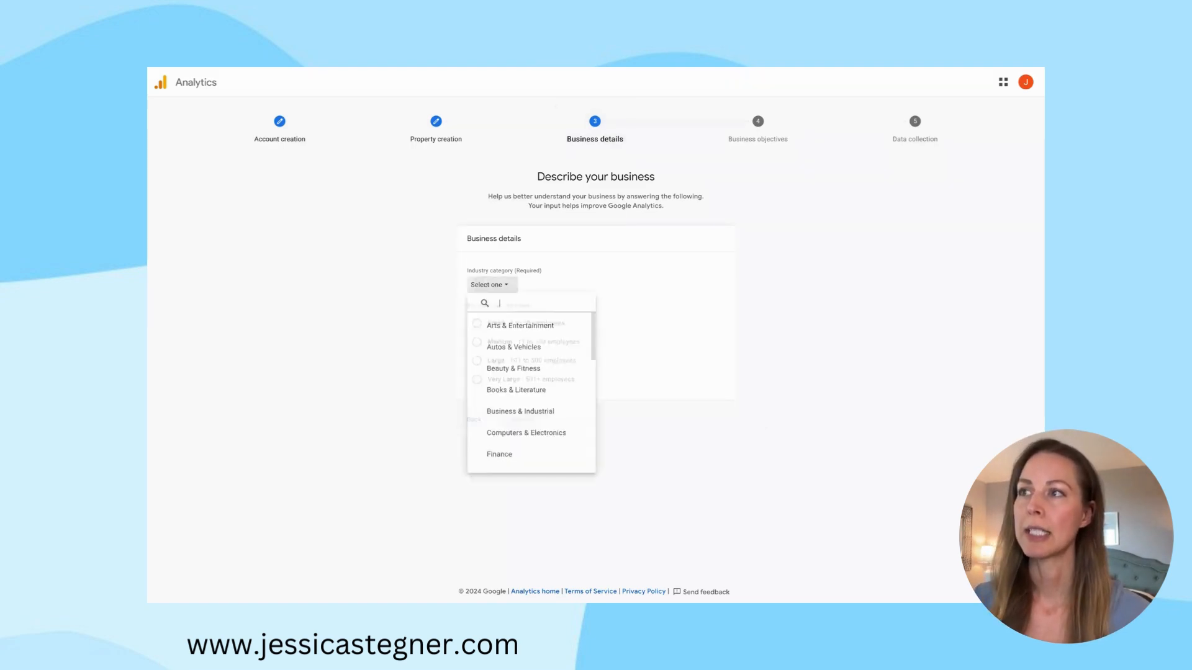
scroll(503, 389, down, 5)
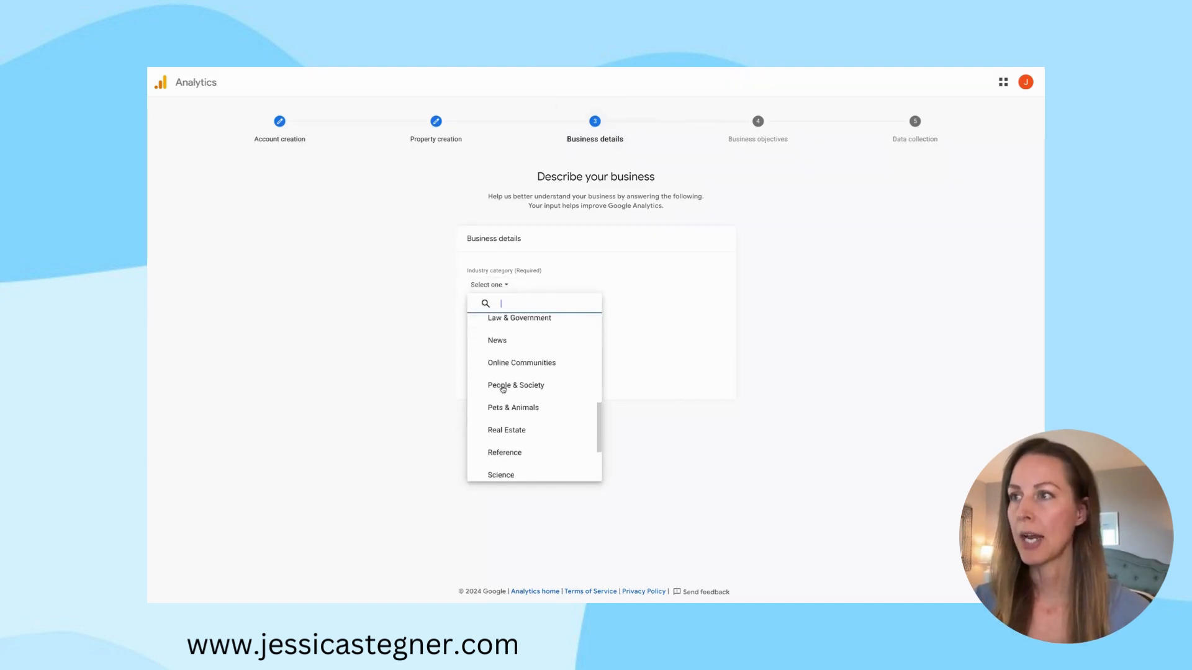
scroll(500, 383, up, 5)
scroll(501, 383, down, 4)
scroll(500, 378, down, 2)
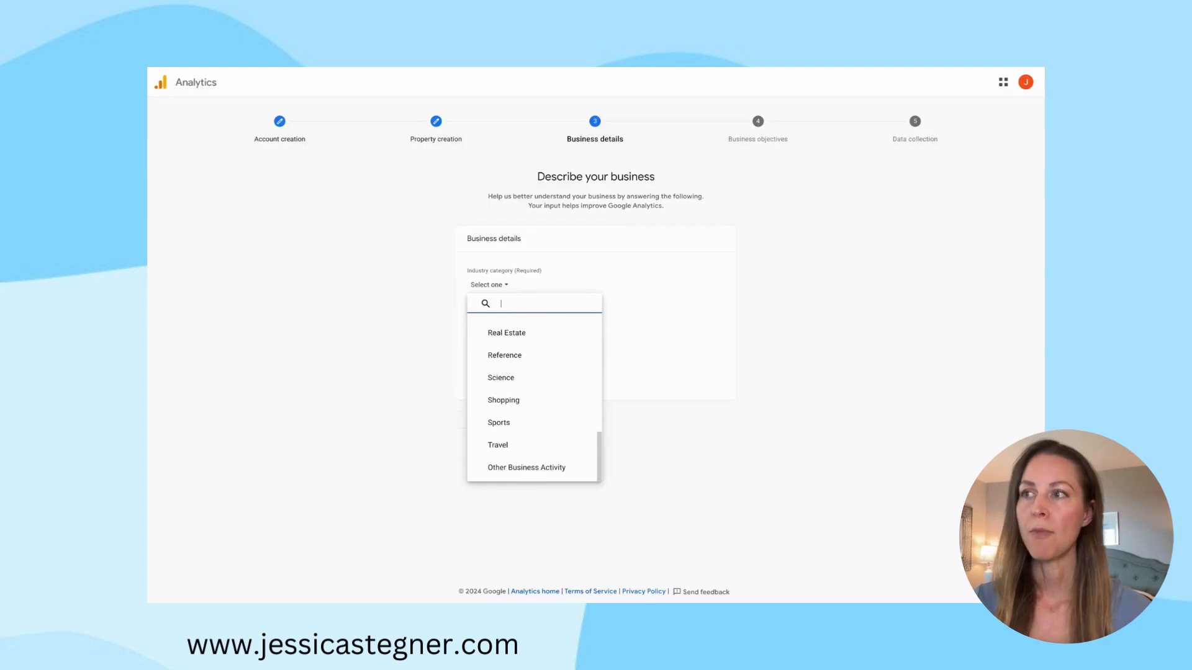
scroll(503, 385, up, 6)
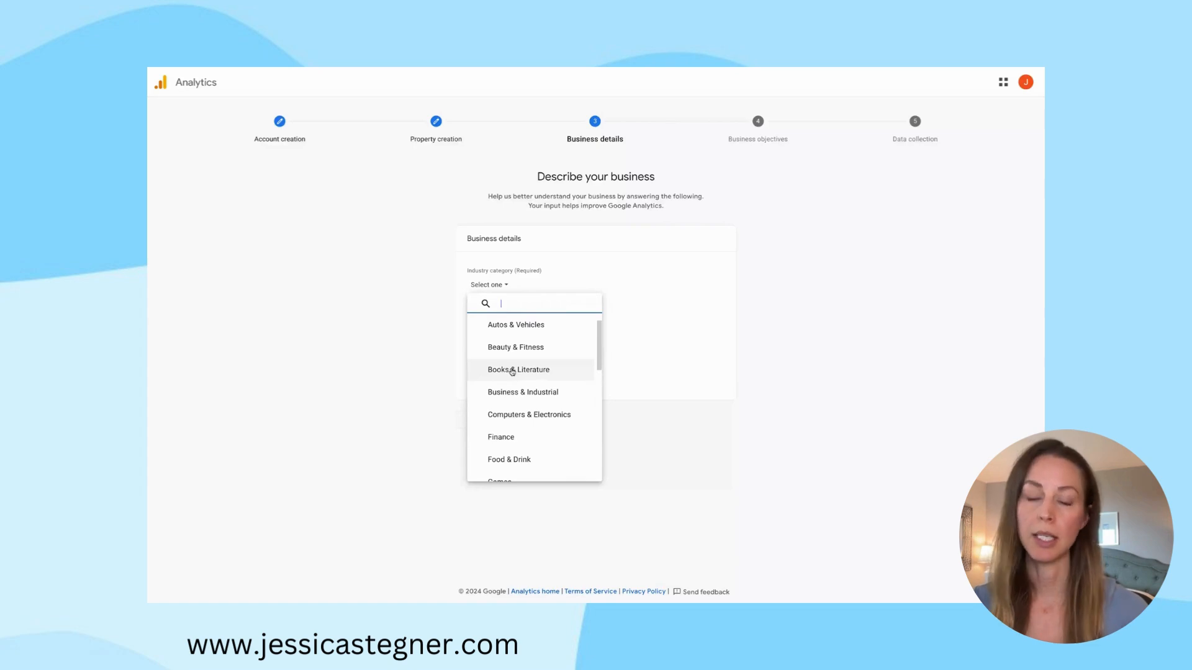
scroll(512, 371, down, 1)
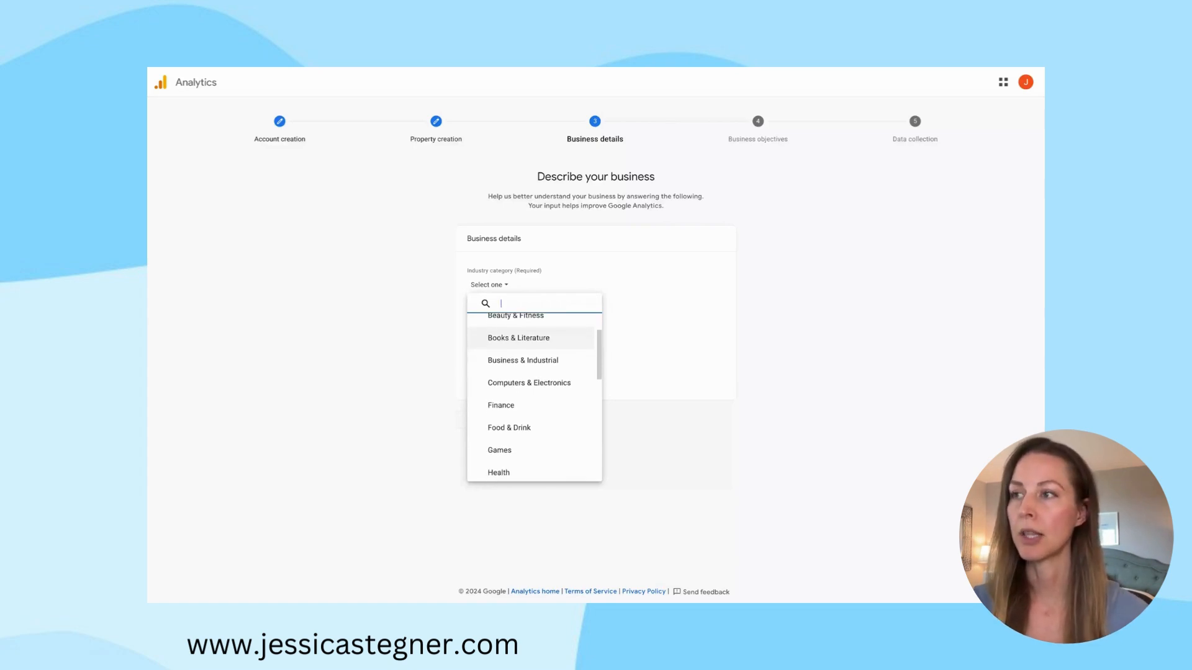
scroll(533, 397, down, 6)
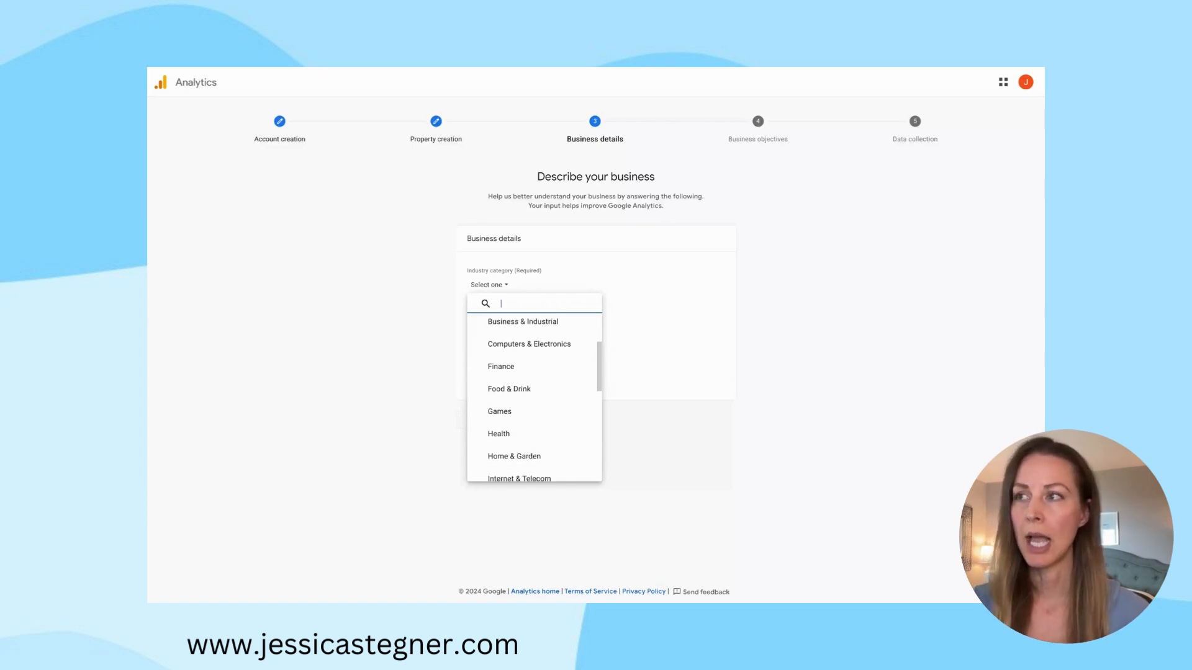
scroll(515, 445, up, 2)
scroll(516, 378, down, 2)
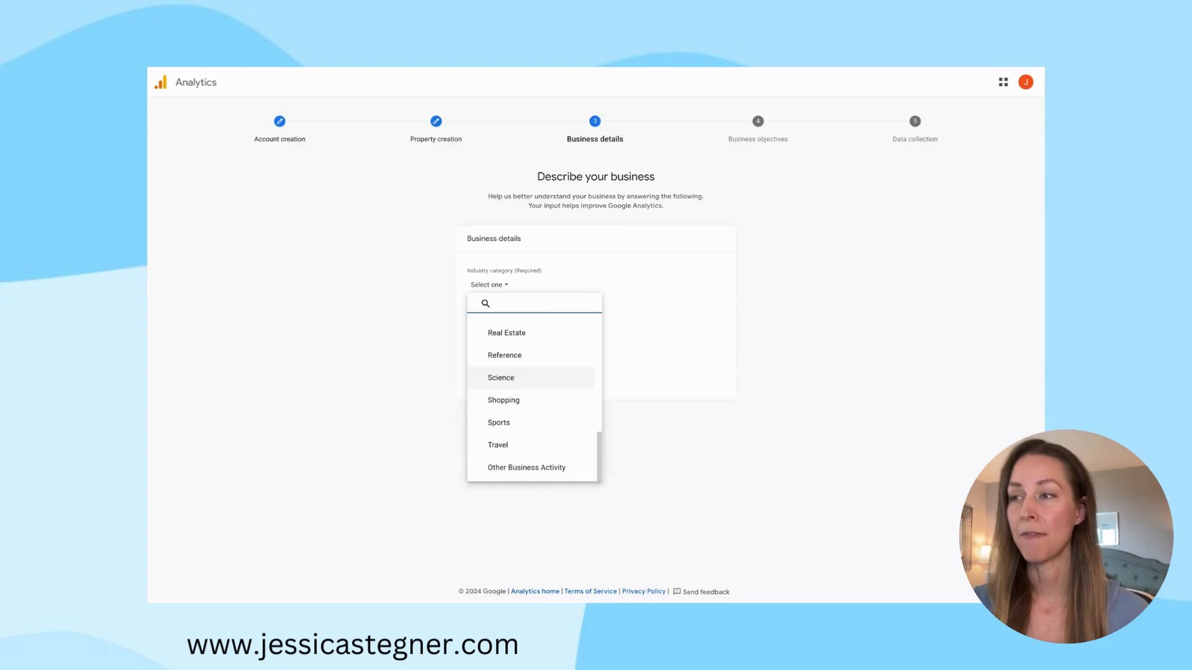
click(527, 473)
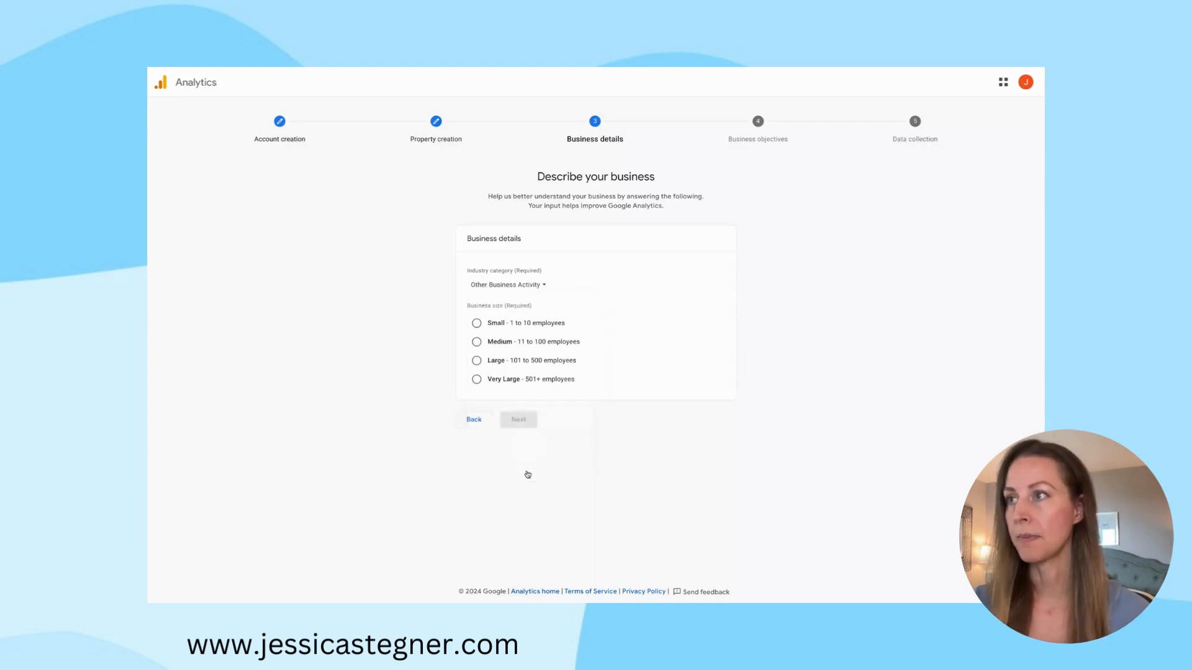
click(476, 324)
click(518, 423)
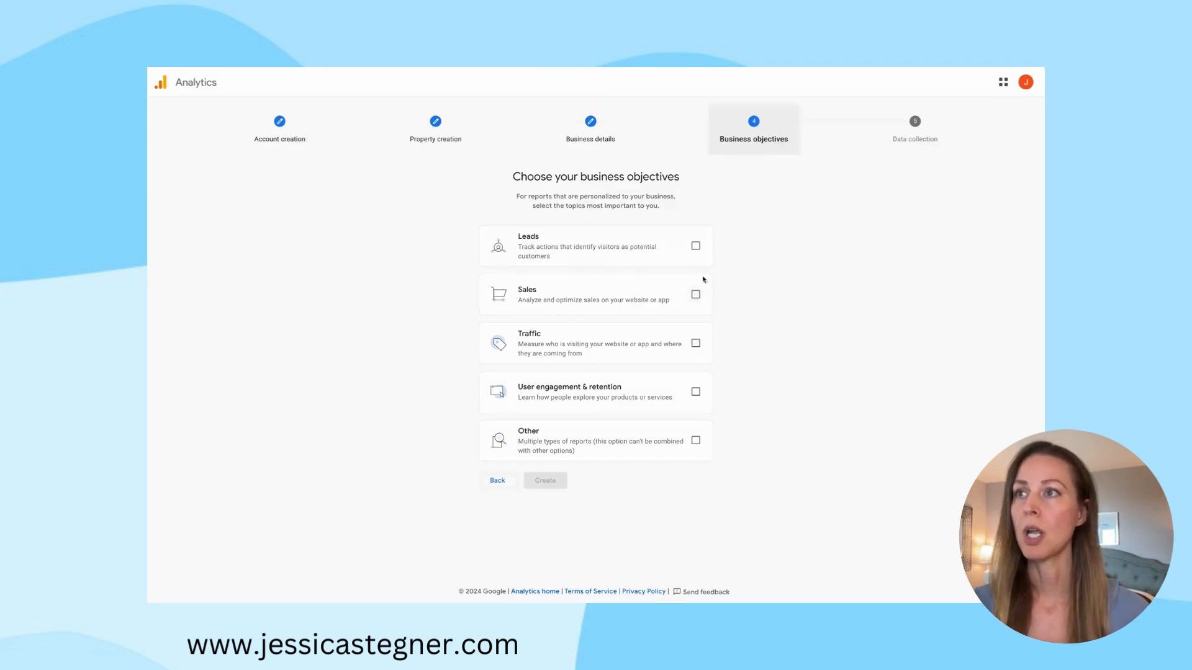
- Choose Leads, Traffic, and User engagement & retention as business objectives and create the property
click(695, 246)
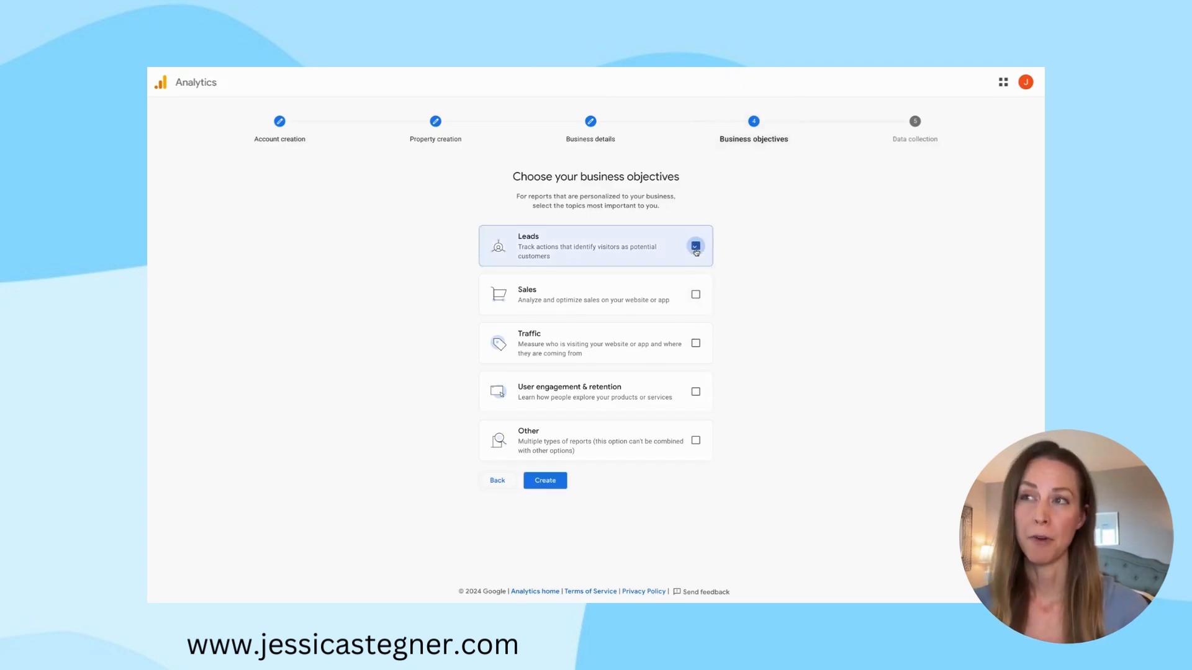
click(695, 343)
click(696, 393)
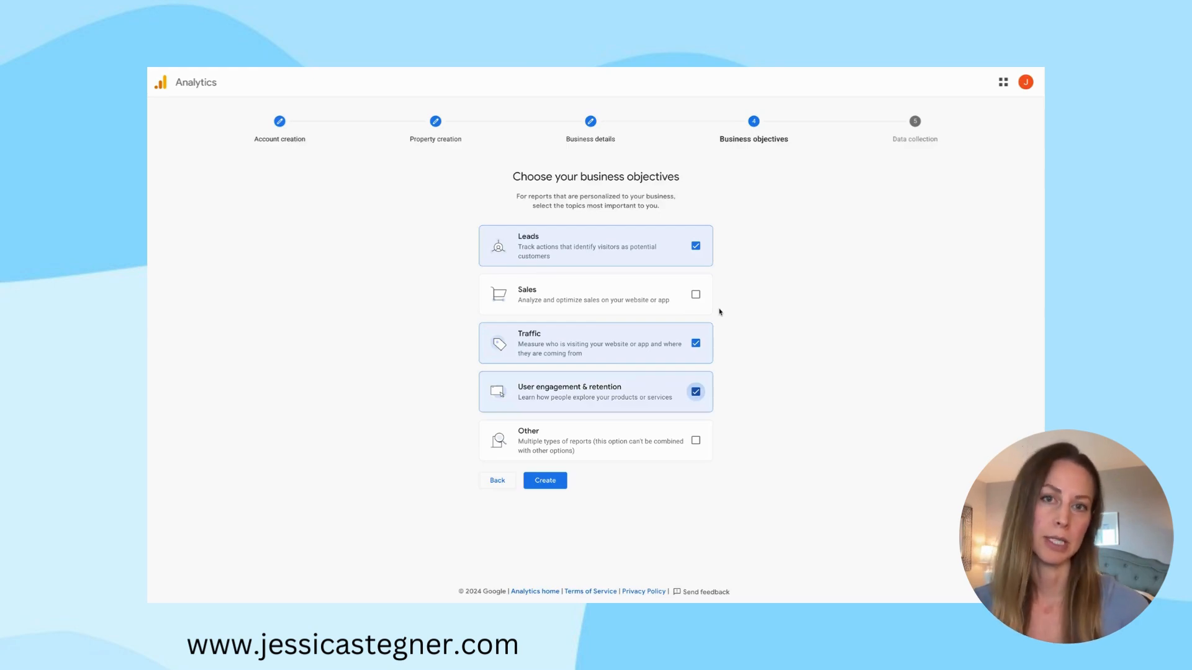
click(556, 485)
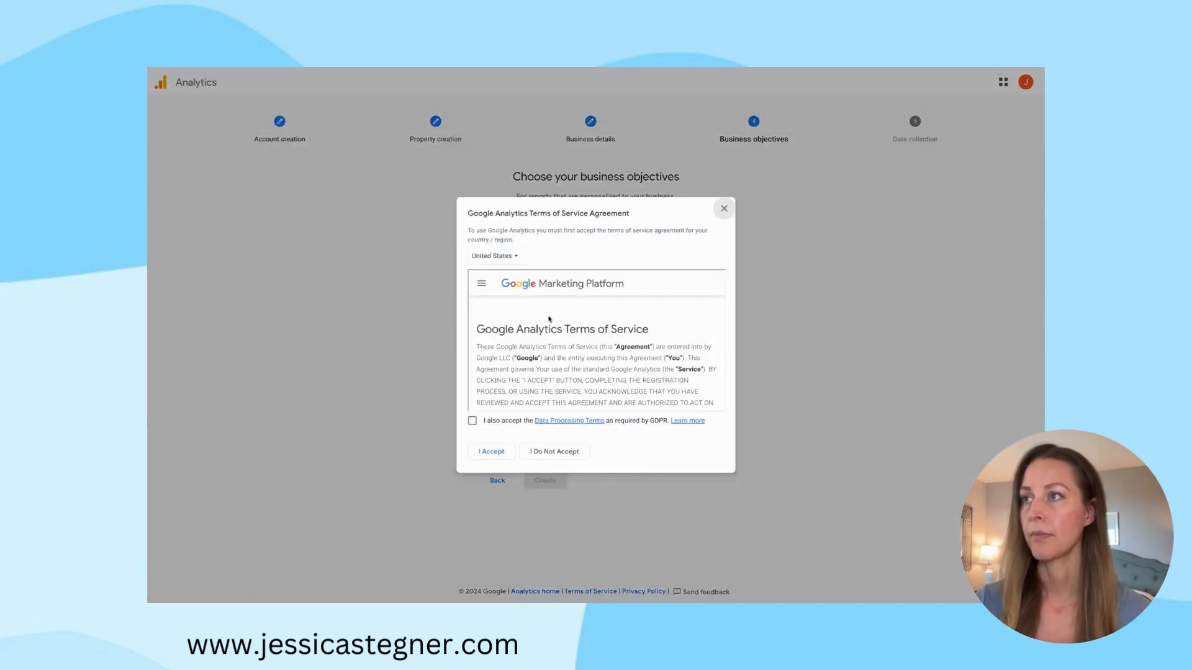
- Review and accept the Google Analytics Terms of Service for the United States, including the GDPR Data Processing Terms
scroll(577, 326, down, 2)
scroll(577, 326, down, 10)
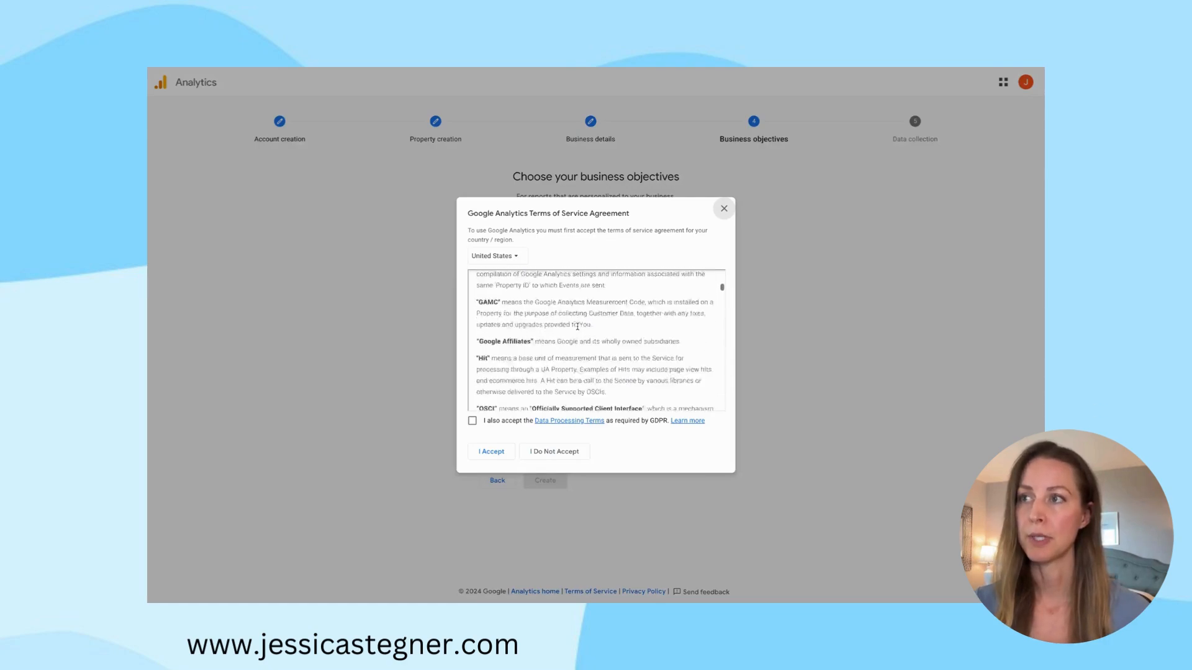
scroll(596, 341, down, 15)
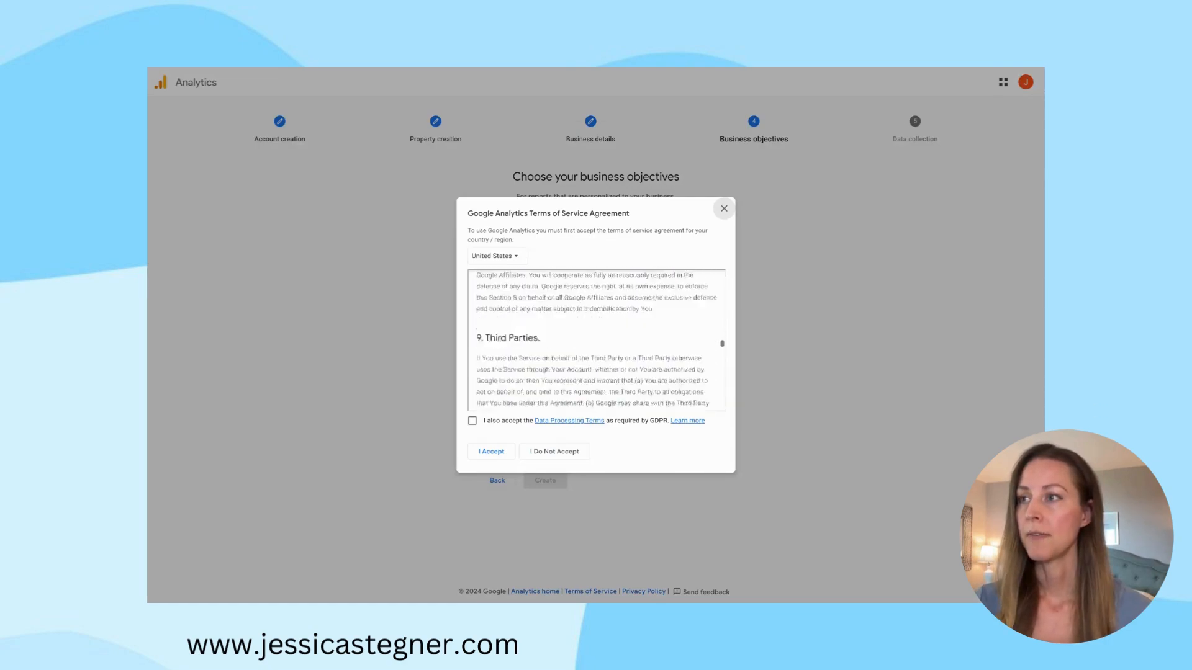
scroll(515, 345, down, 15)
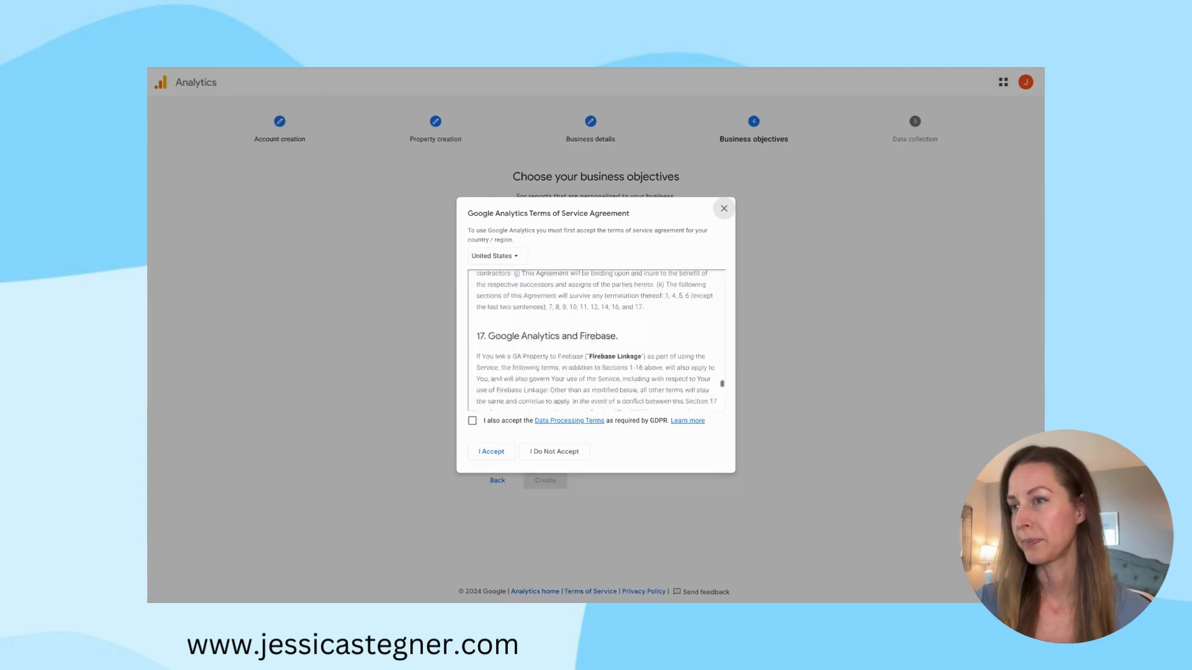
click(472, 421)
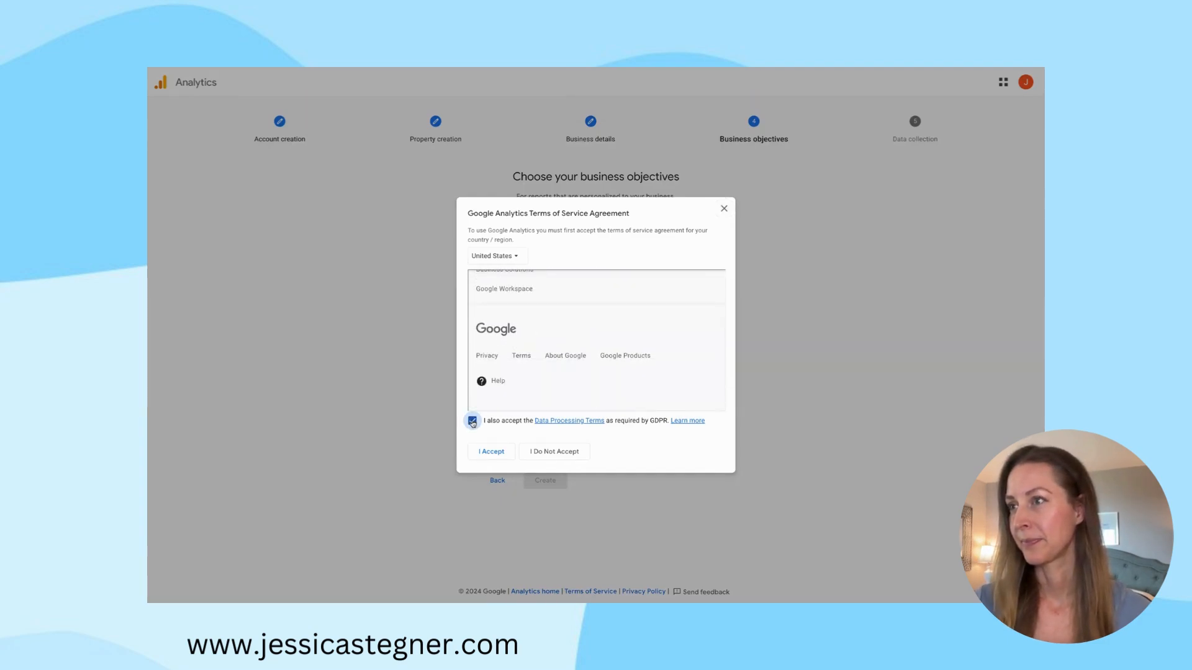
click(492, 454)
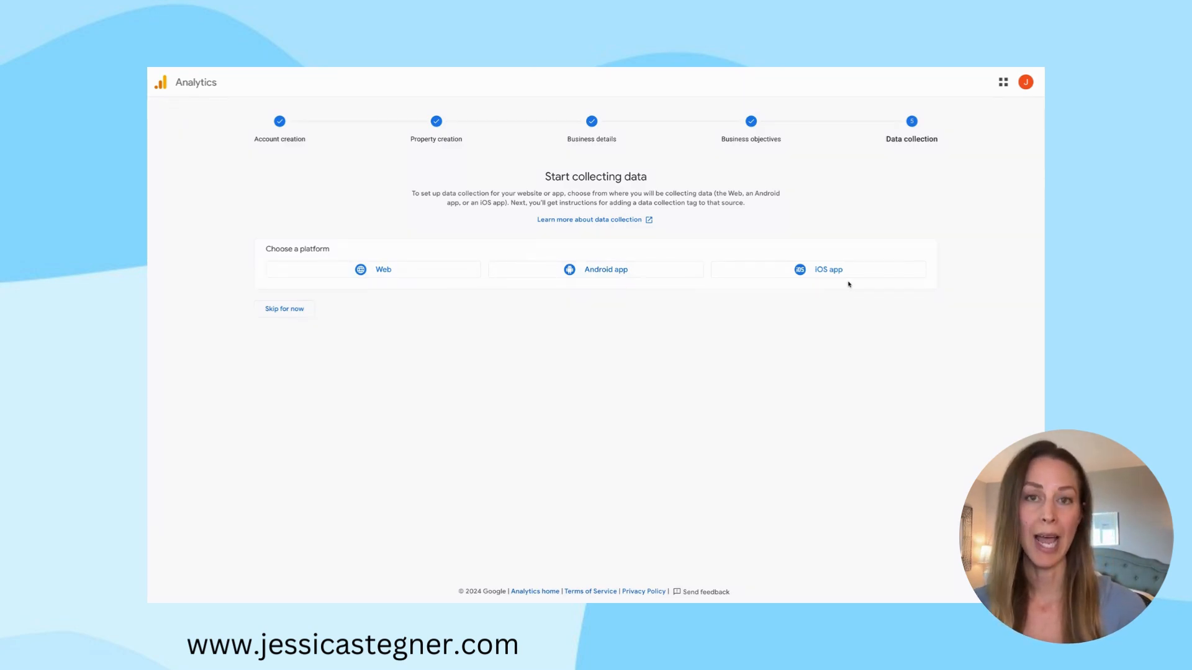
click(381, 274)
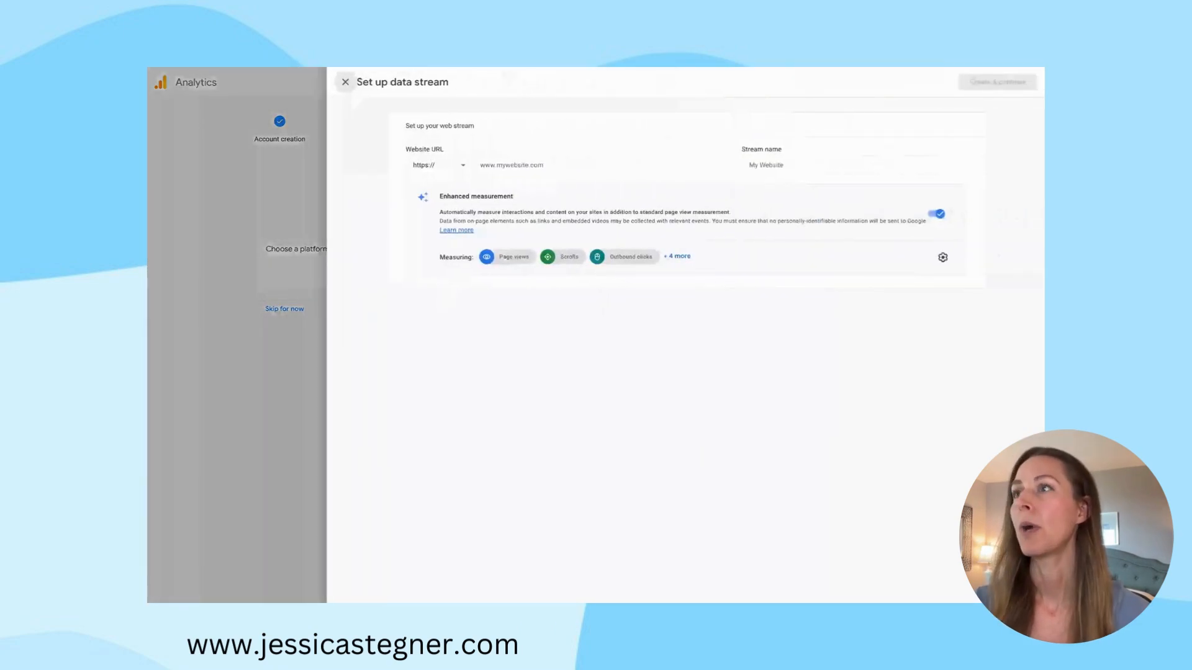
click(520, 165)
text(ww)
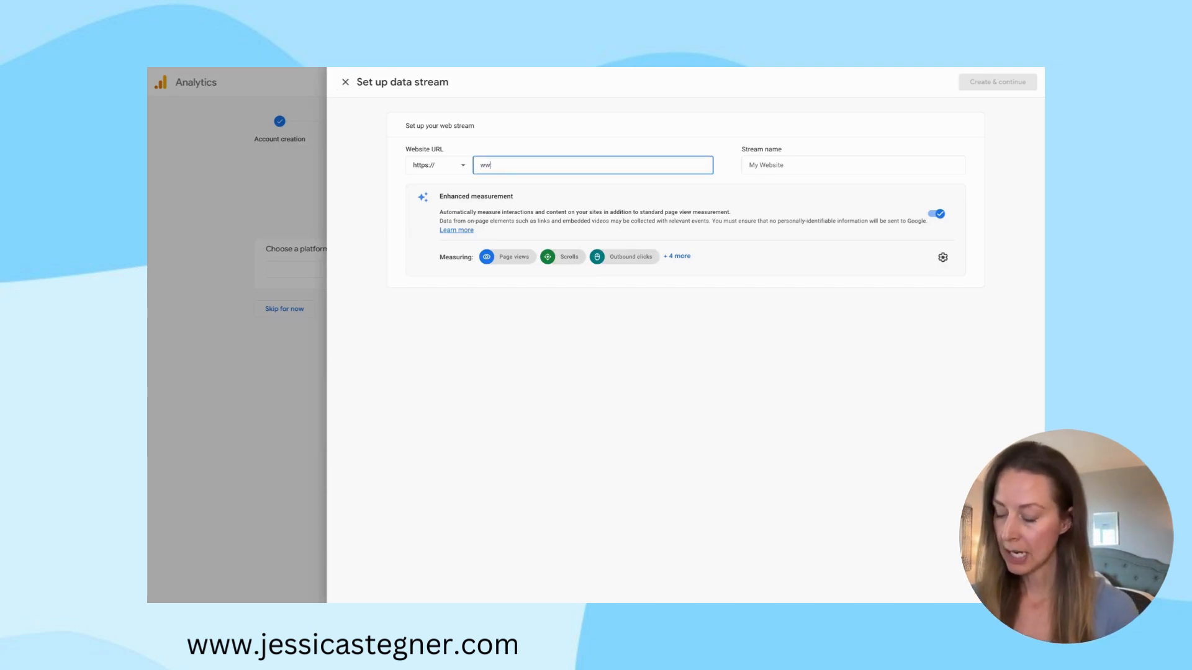
text(w.samplewebiste)
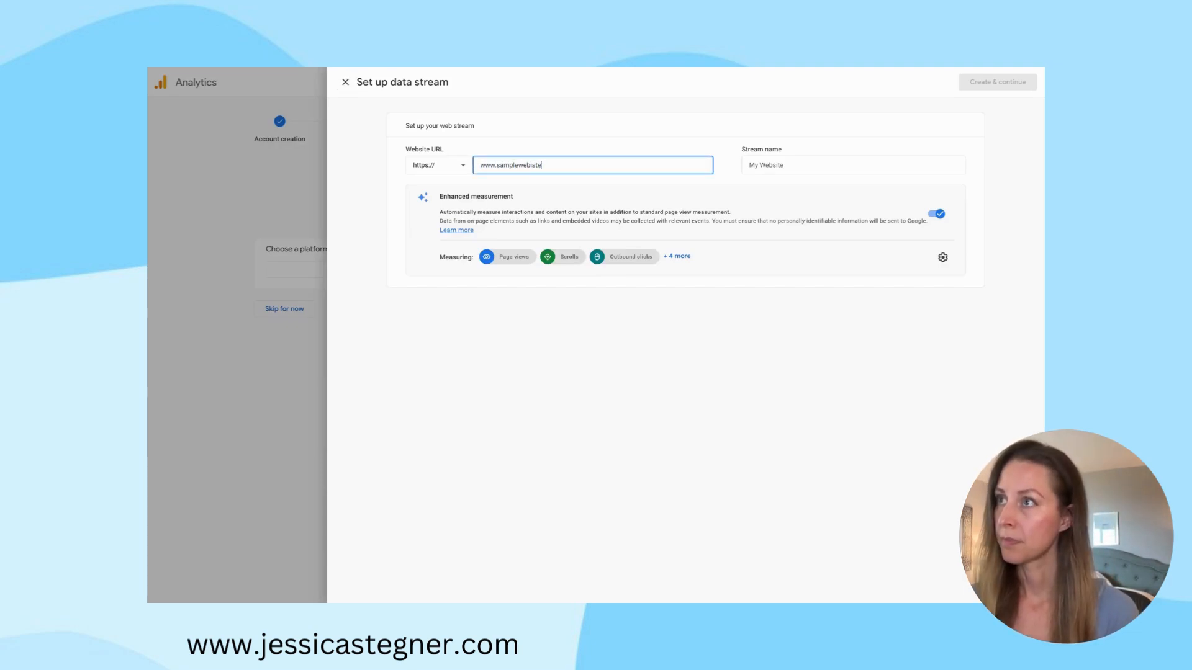
key(BackSpace)
key(BackSpace)
key(BackSpace)
key(BackSpace)
text(site)
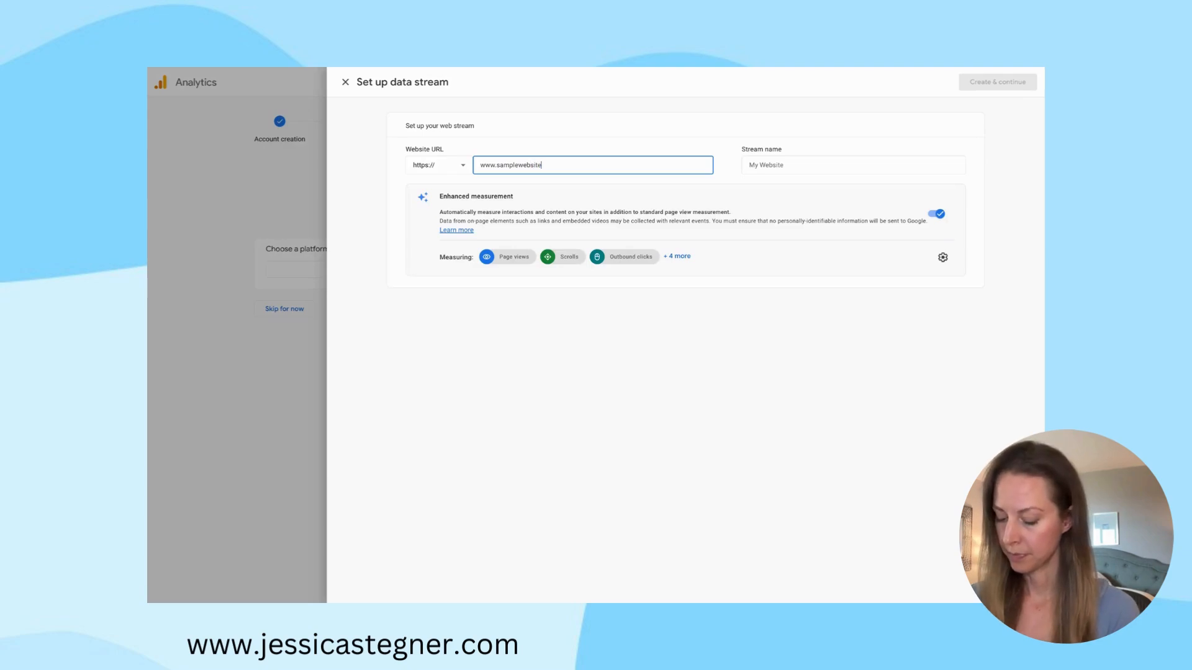
text(fordemo.com)
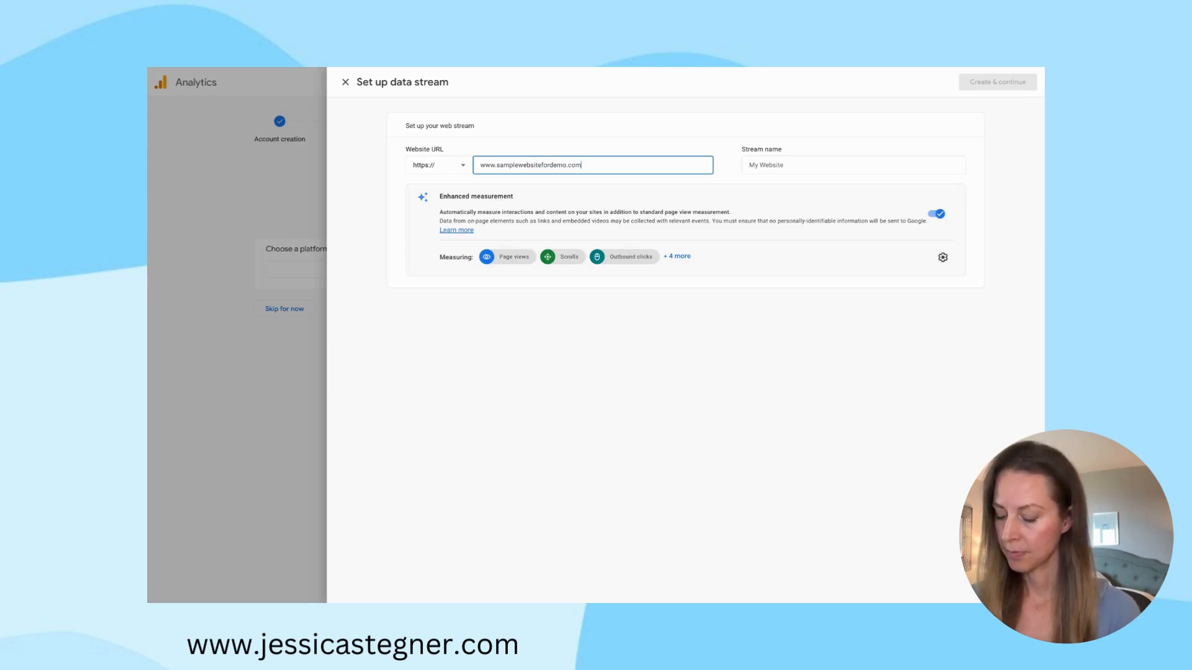
- Name the web data stream "Sample Website"
click(785, 168)
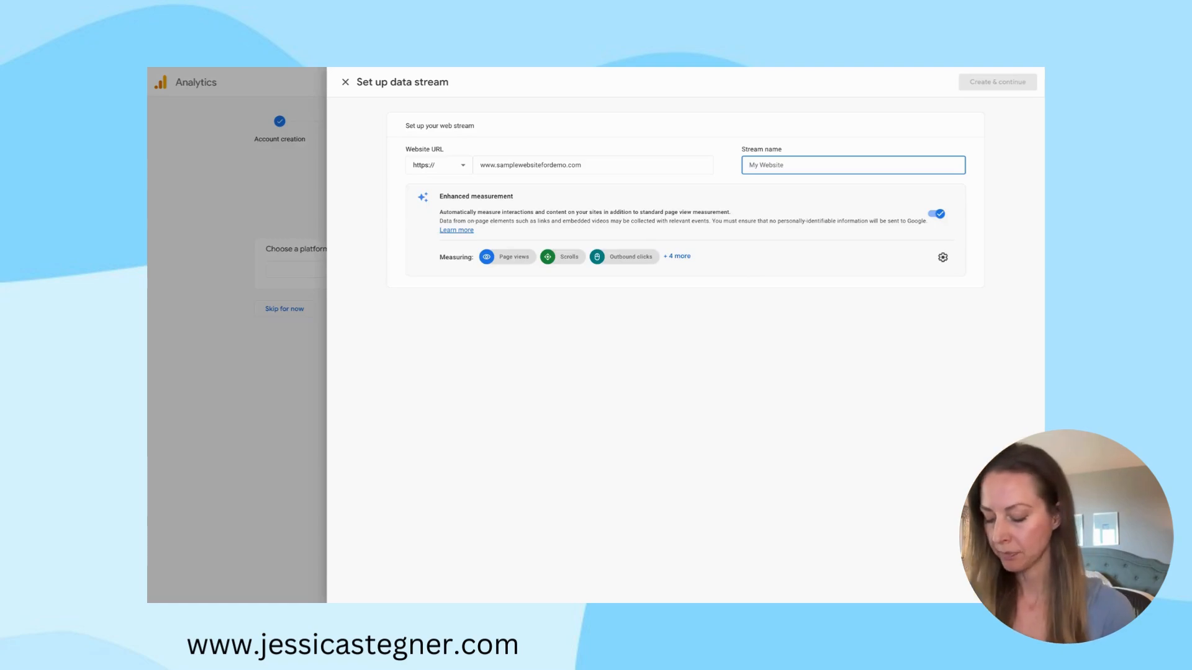
text(Sample)
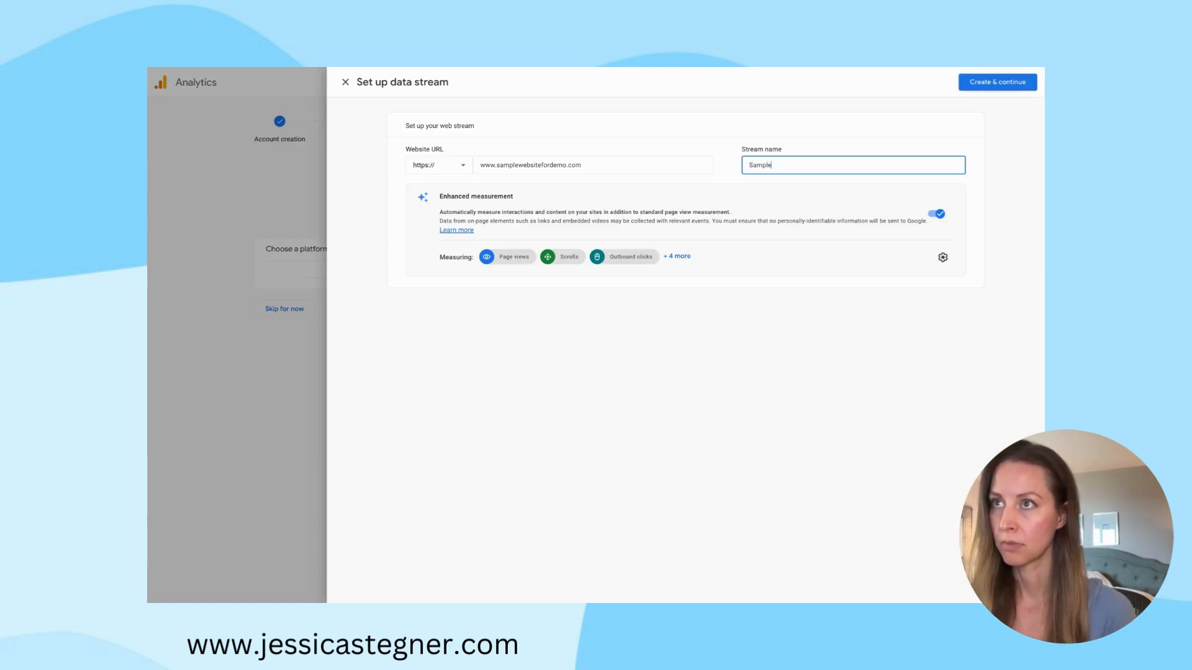
text( Website)
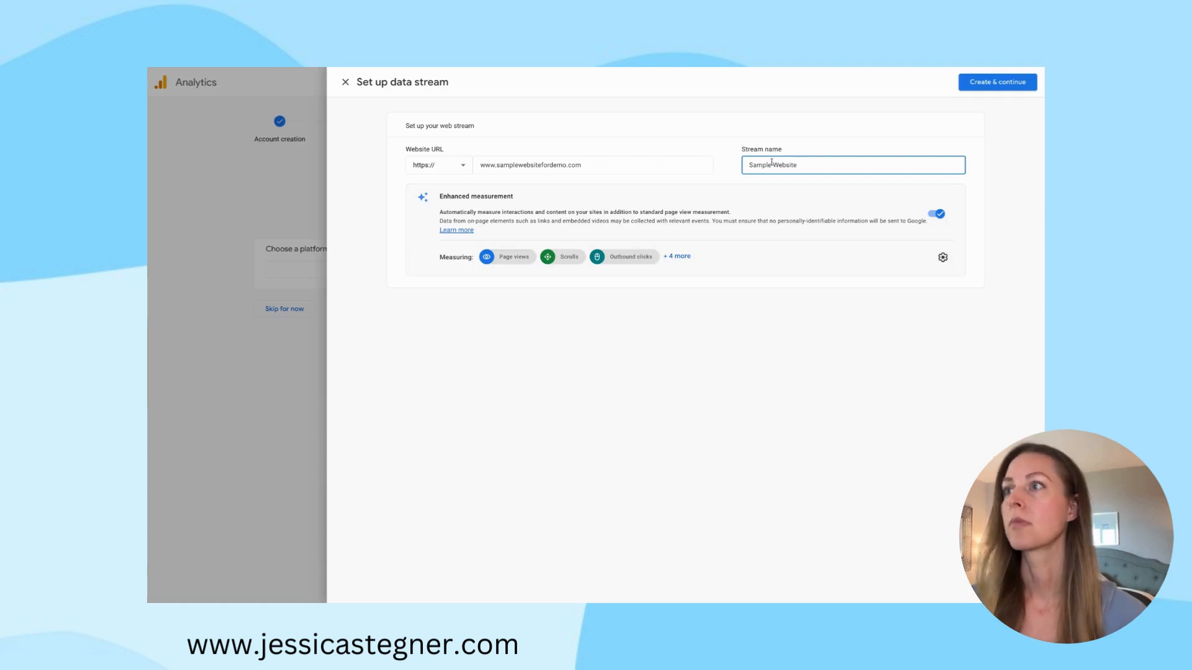
- Create the web data stream and copy the Google tag code snippet for manual installation
click(1011, 86)
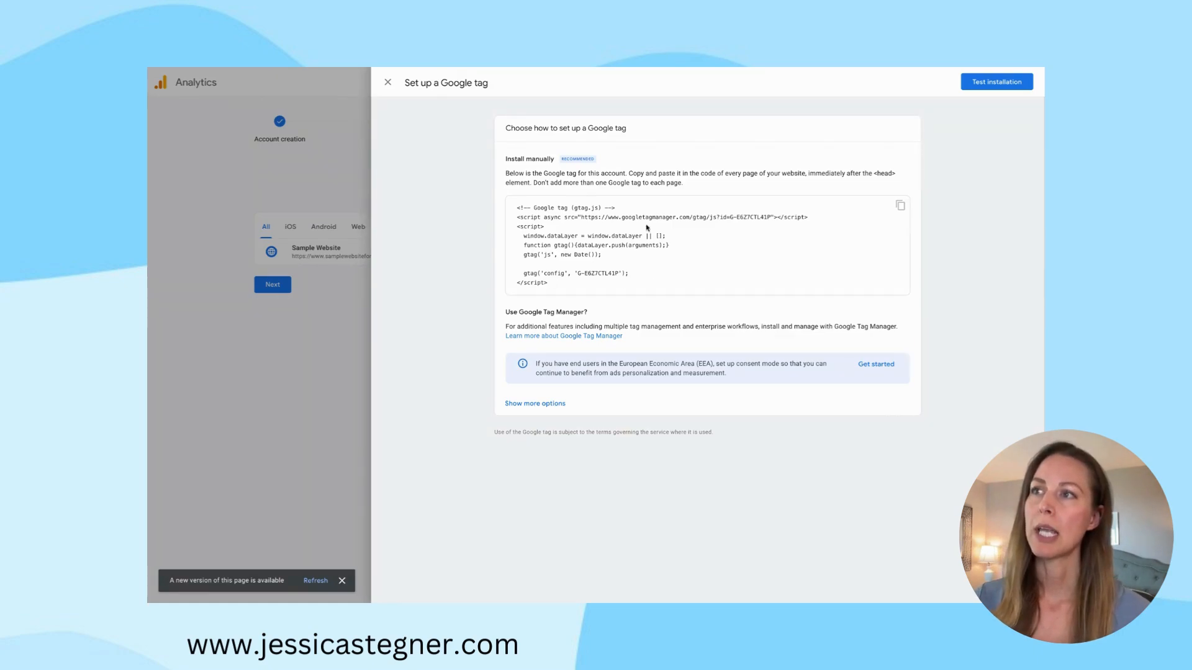
click(900, 208)
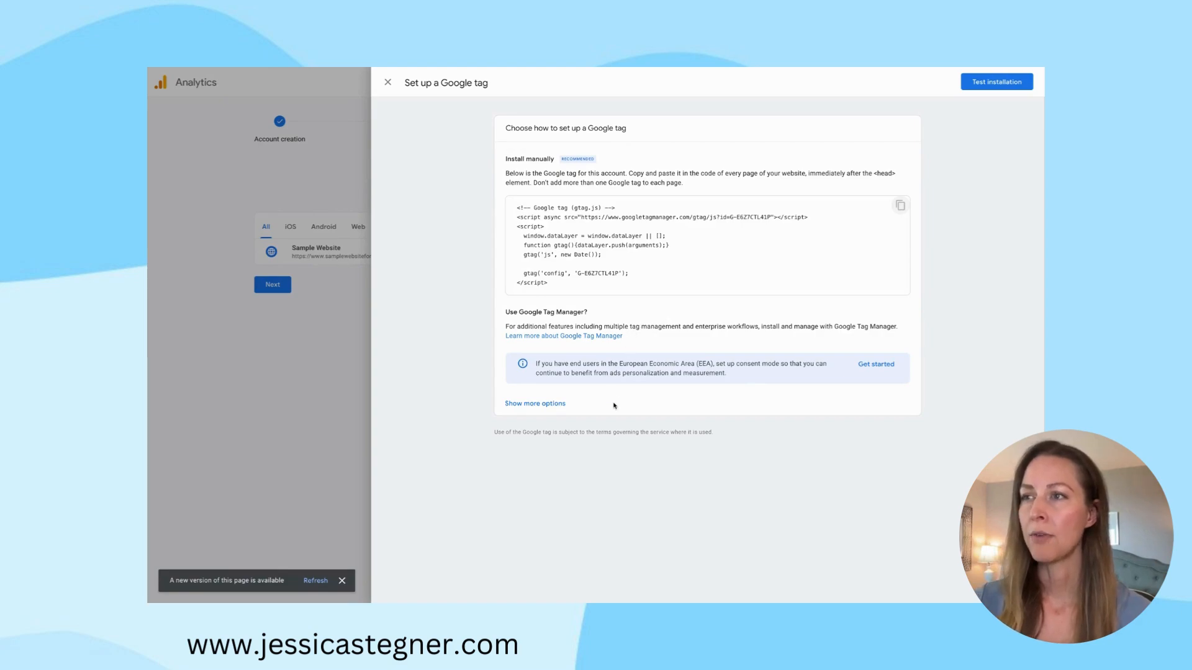
- Choose to install the Google tag with a CMS or website builder and select Squarespace as the platform
click(540, 405)
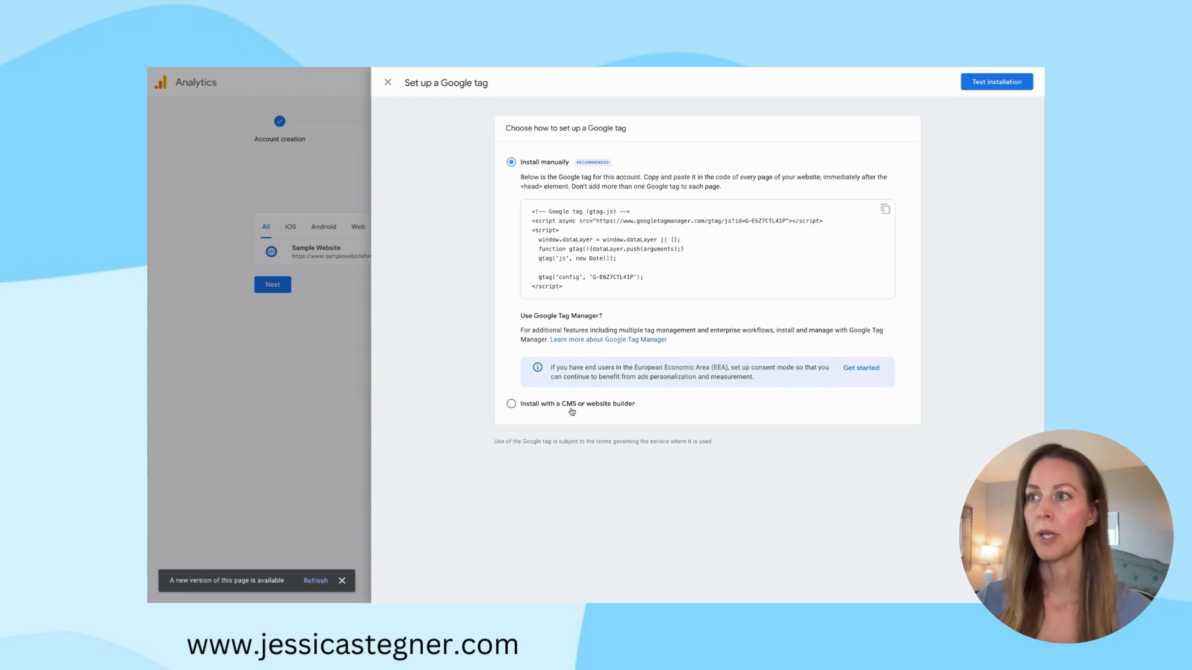
click(512, 405)
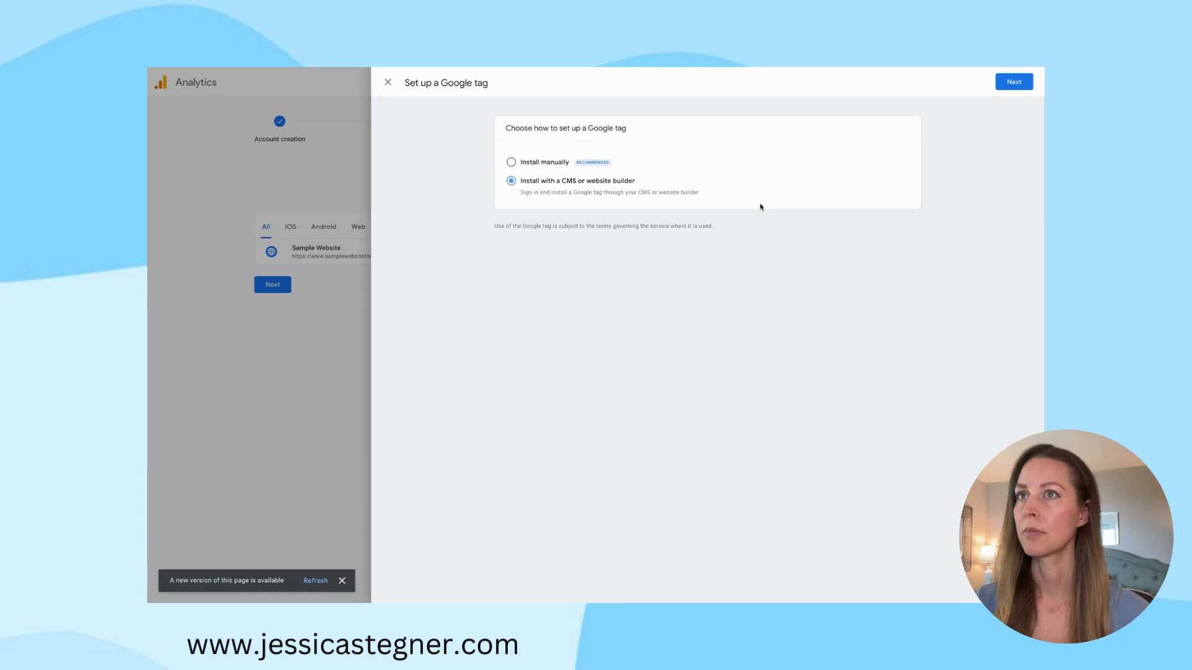
click(1021, 87)
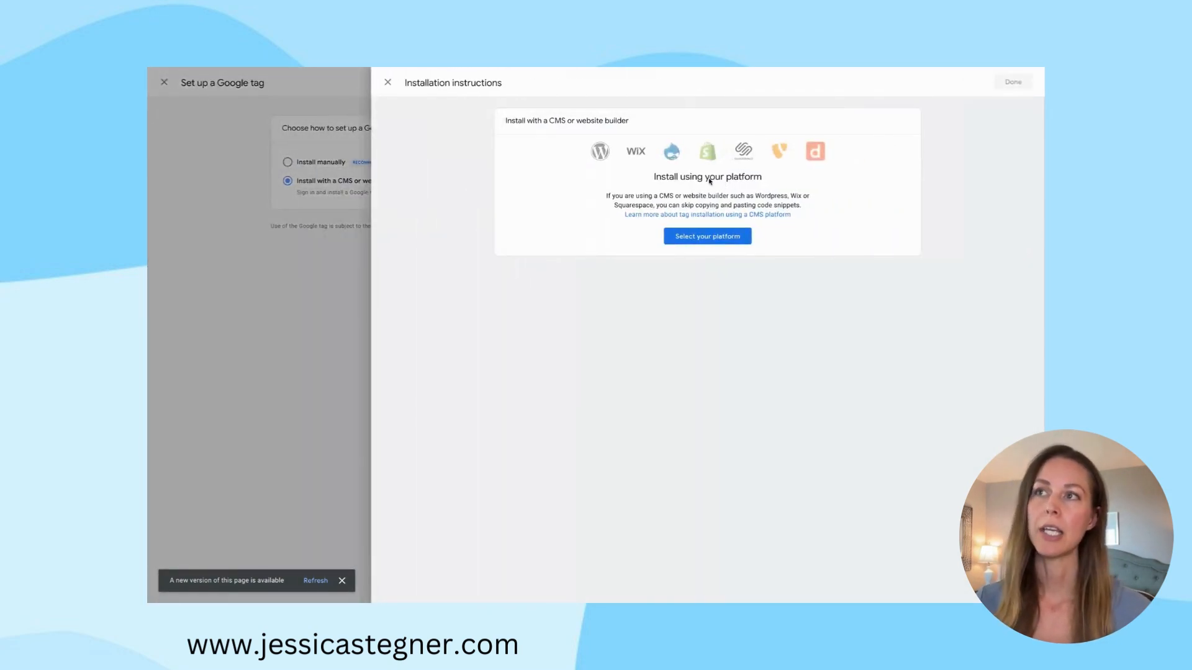
click(720, 241)
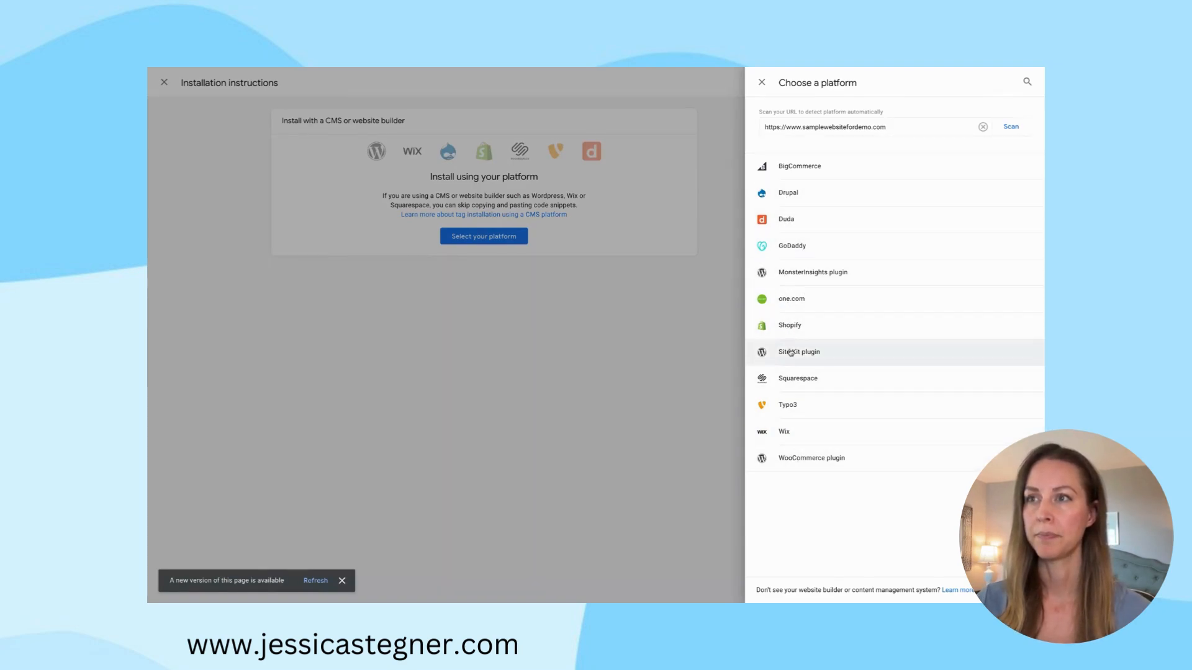
click(825, 380)
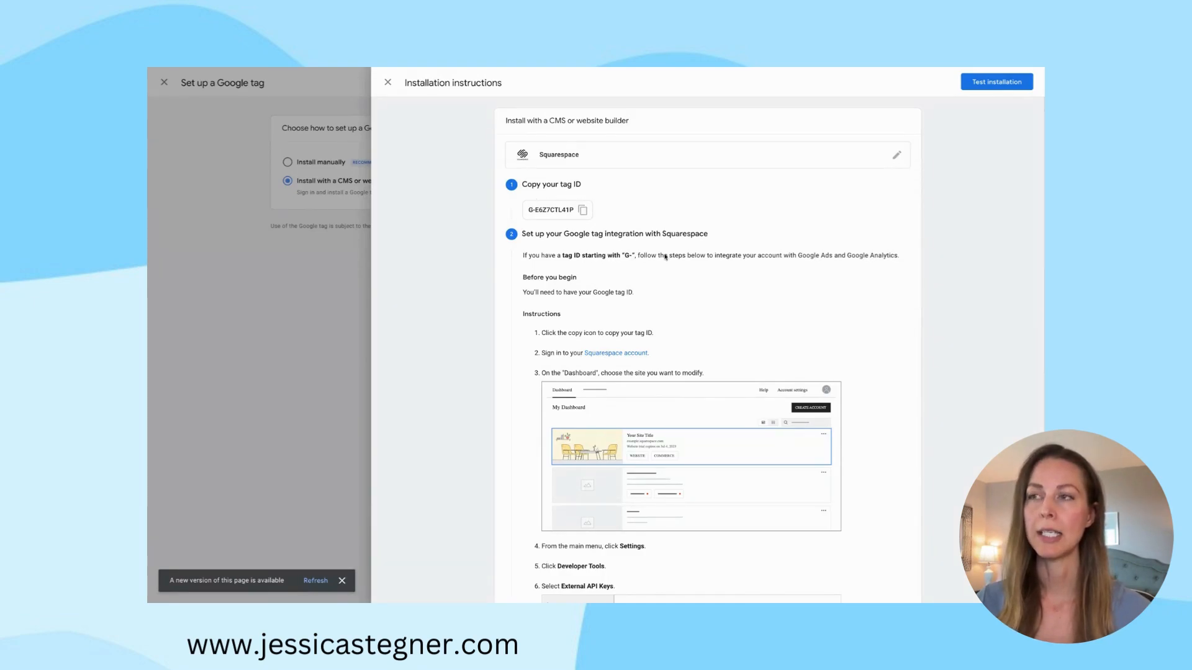
- Skim the Squarespace installation instructions and copy the Google tag ID
scroll(658, 292, down, 6)
scroll(655, 268, up, 6)
scroll(637, 328, down, 5)
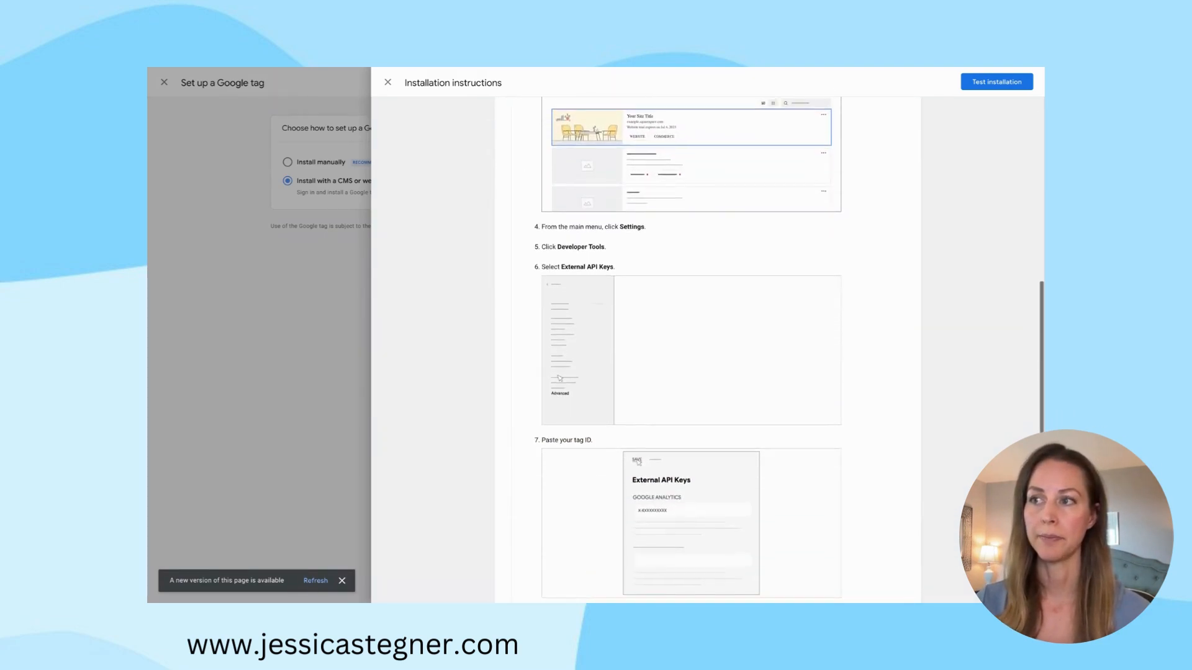
scroll(657, 152, up, 4)
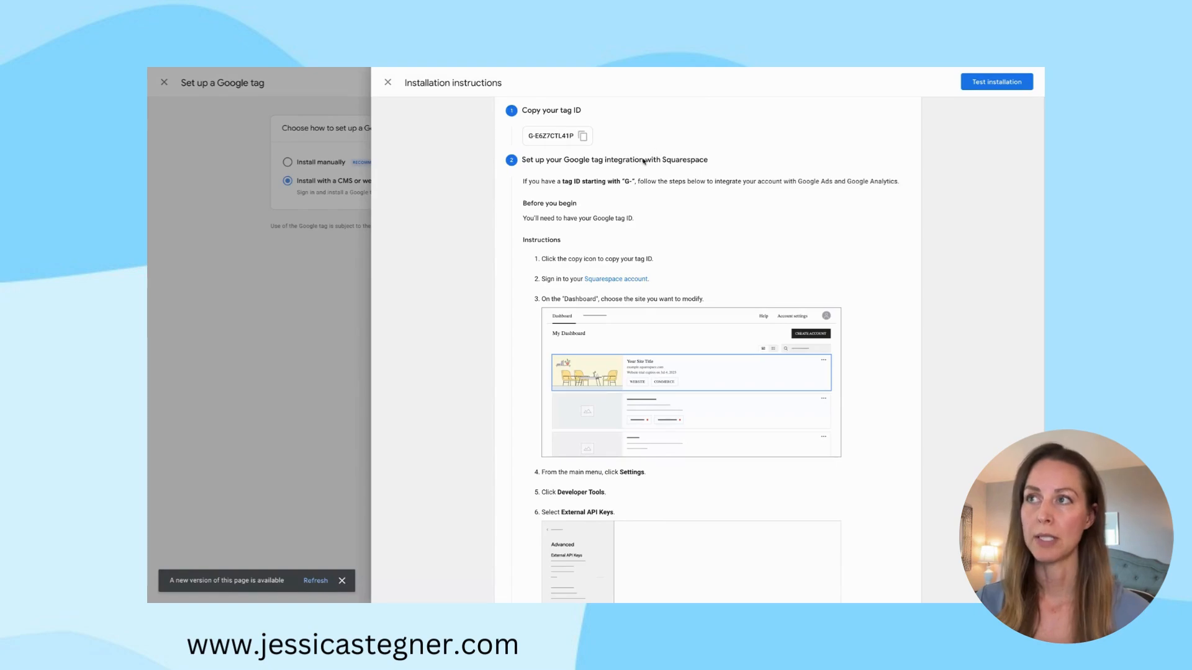
click(582, 136)
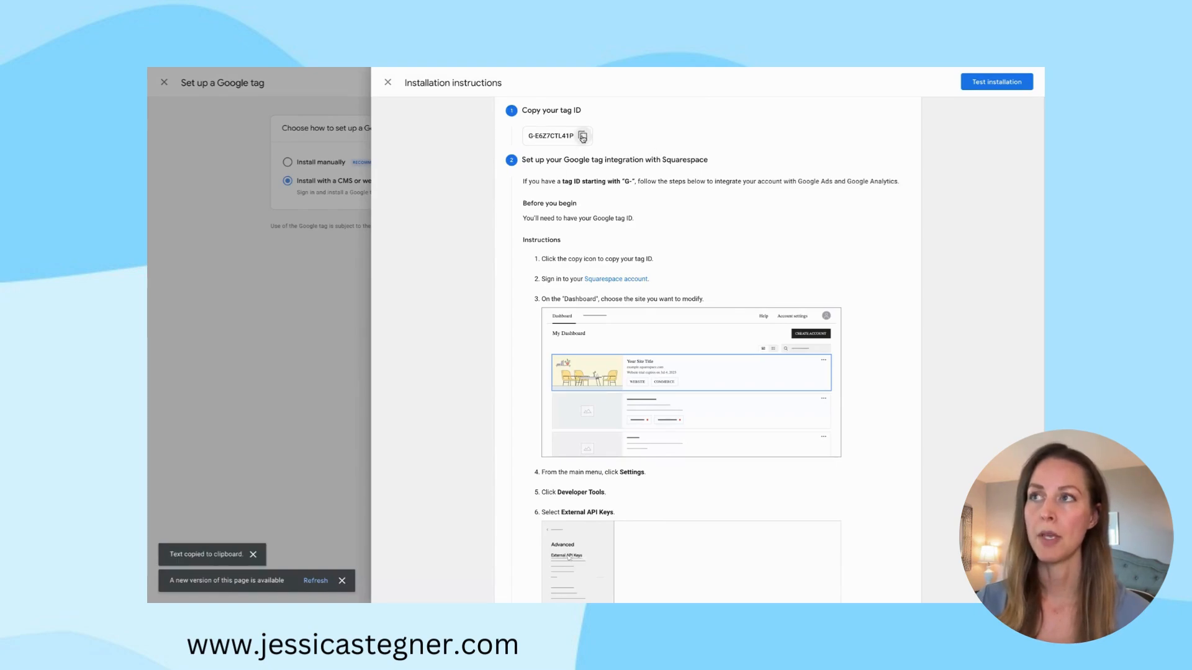
- Read the remaining Squarespace integration instructions, test the Google tag installation on the website, and close the instructions
scroll(661, 195, down, 2)
scroll(670, 195, down, 2)
scroll(643, 254, down, 1)
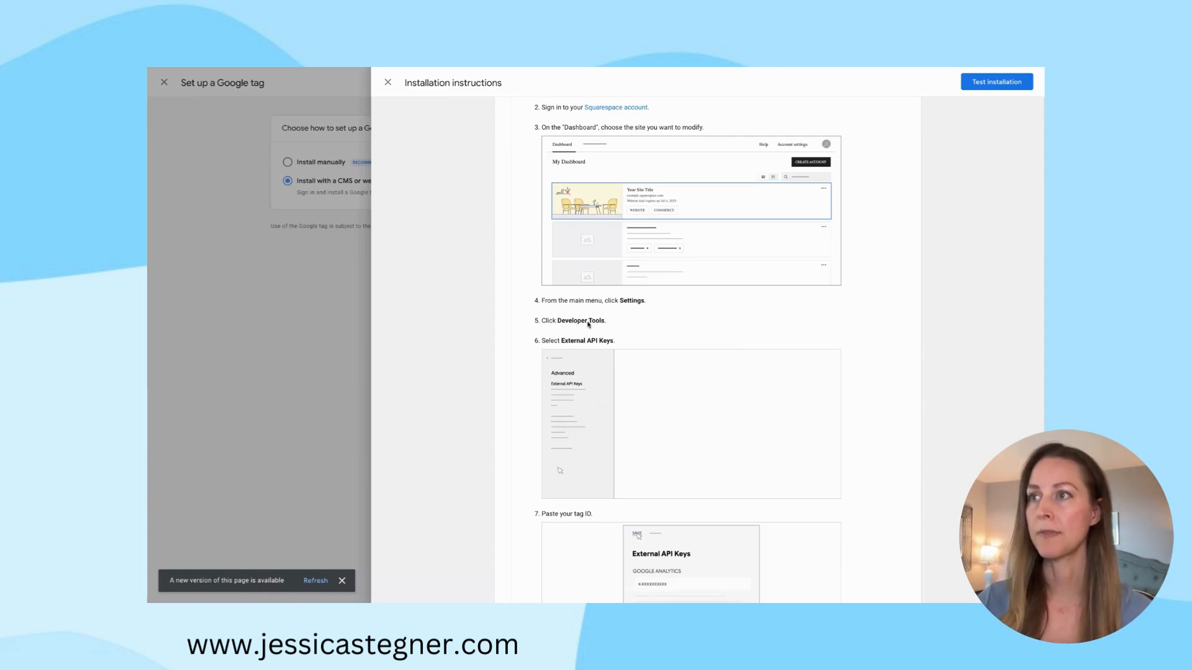
scroll(650, 341, down, 1)
scroll(650, 341, down, 2)
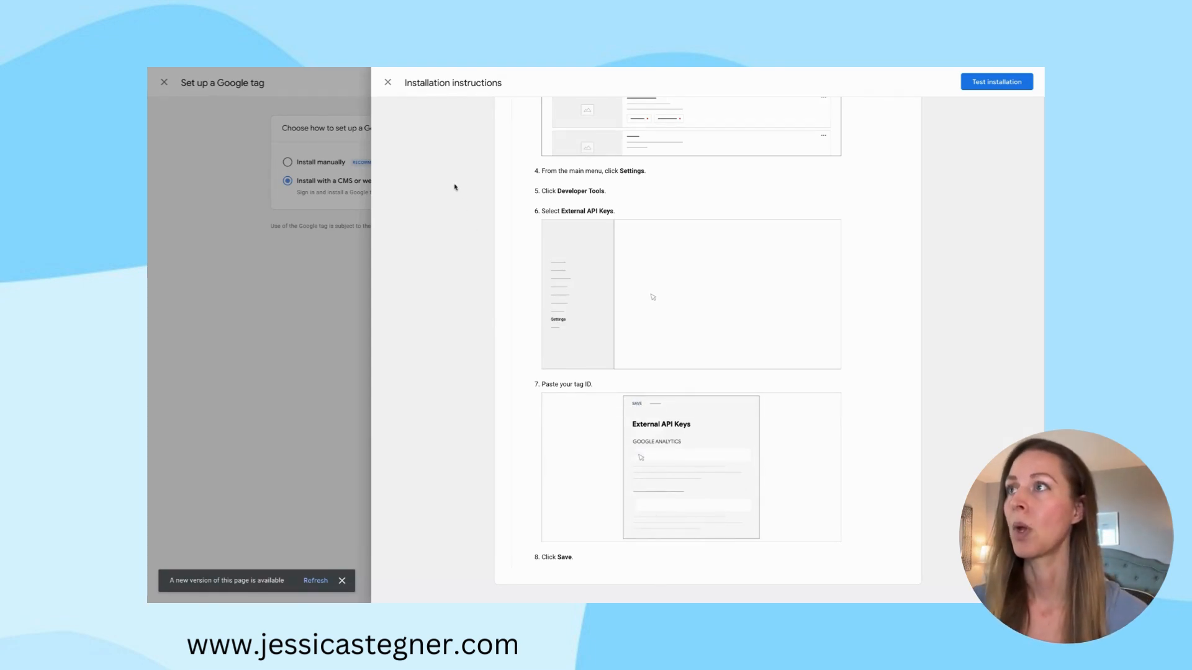
click(1004, 87)
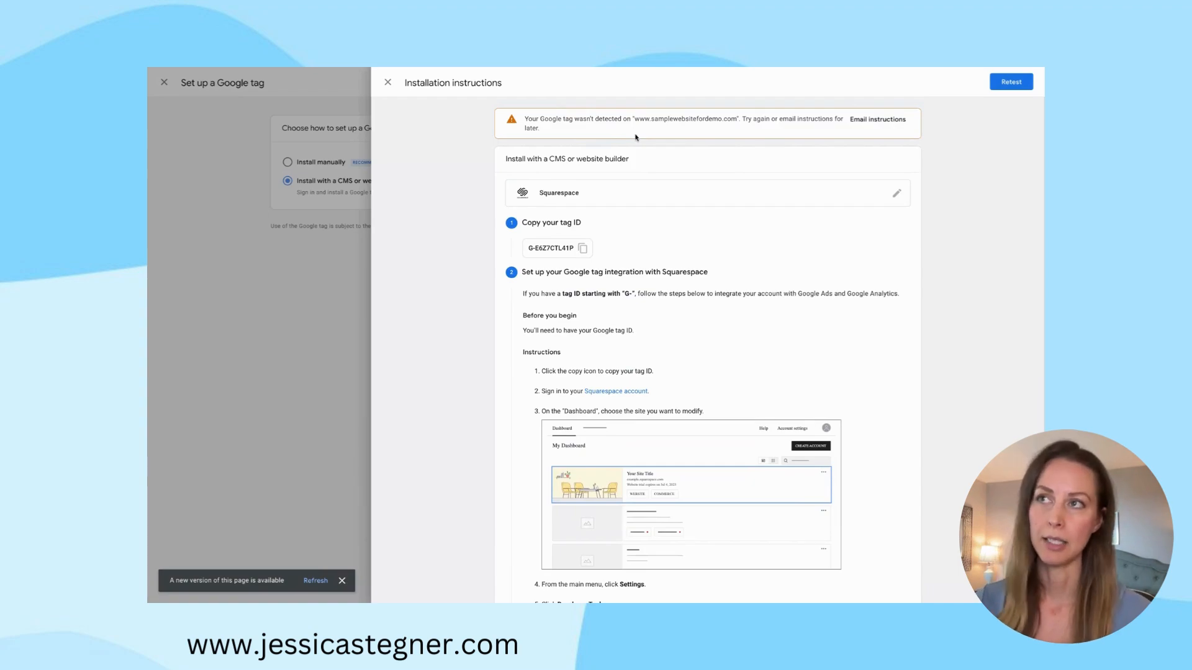
click(388, 82)
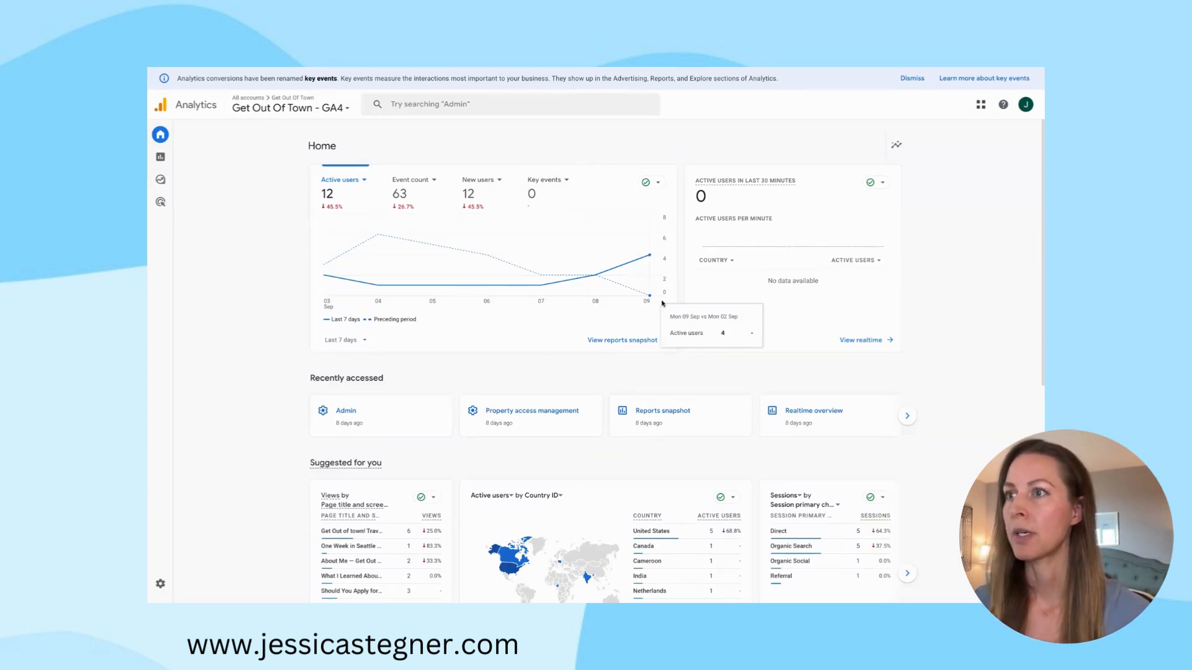
- View the Realtime overview report of the Get Out Of Town - GA4 property, dismissing its introductory tour
scroll(675, 304, down, 1)
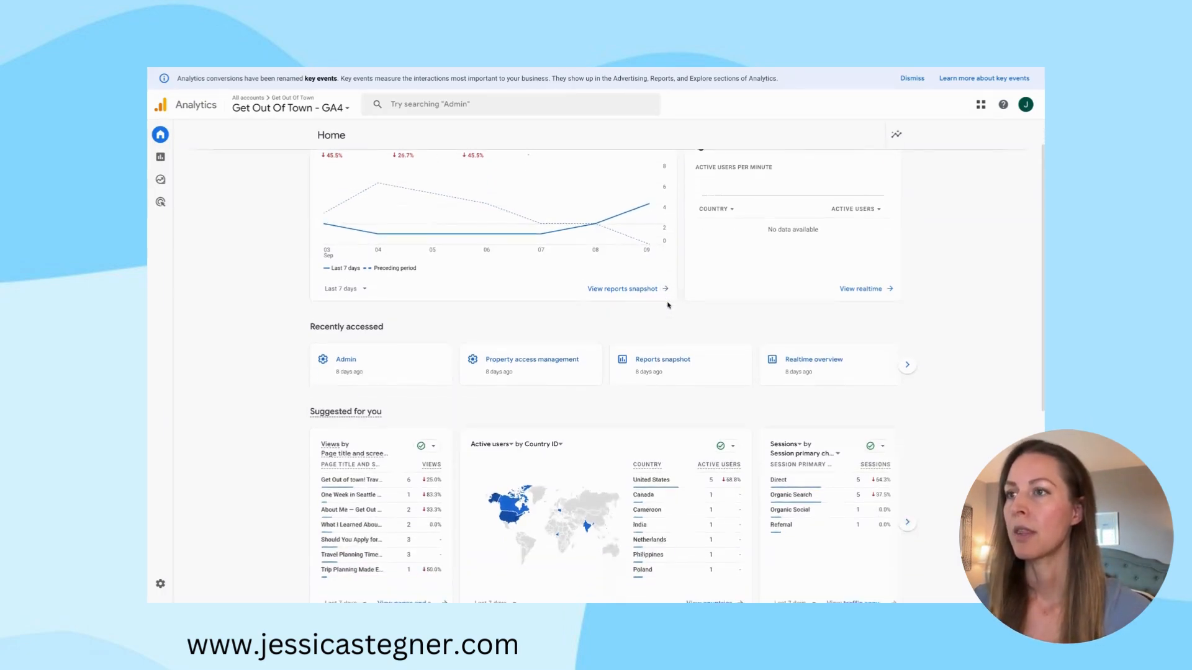
click(807, 376)
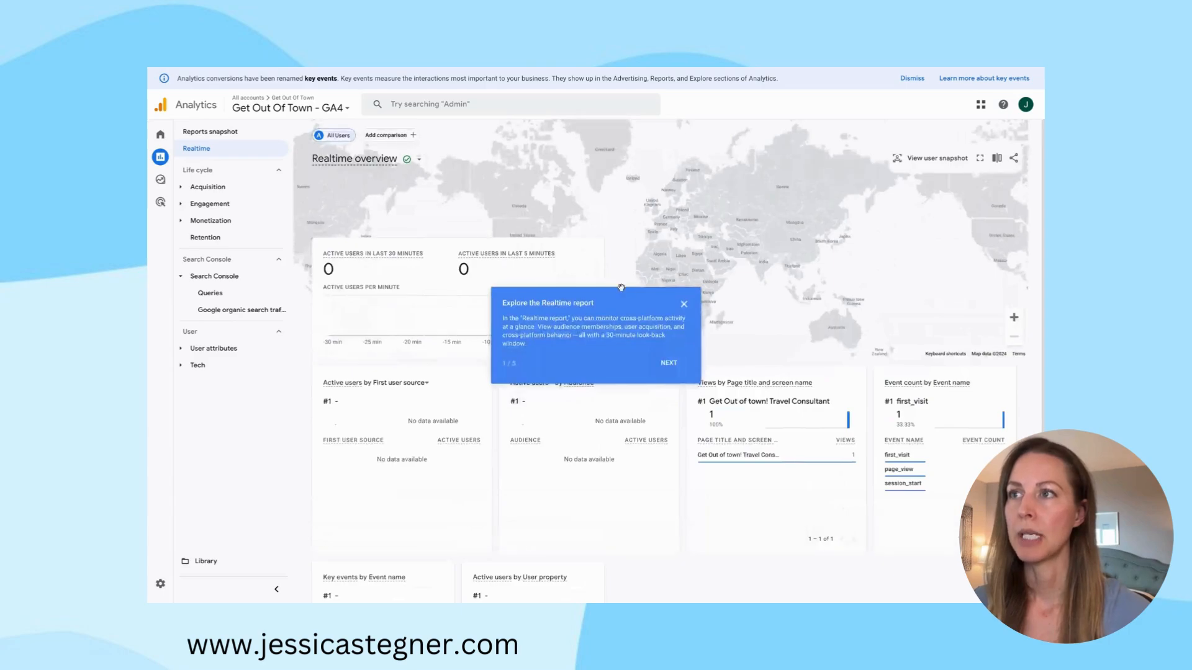
click(684, 304)
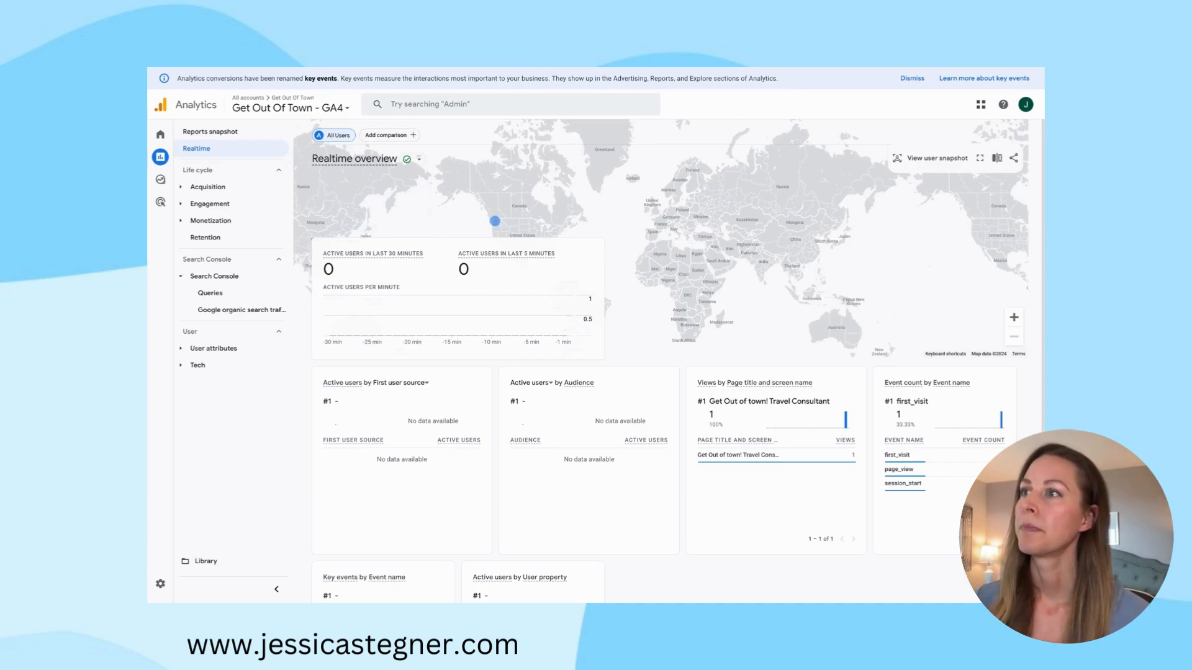
mouse_move(495, 224)
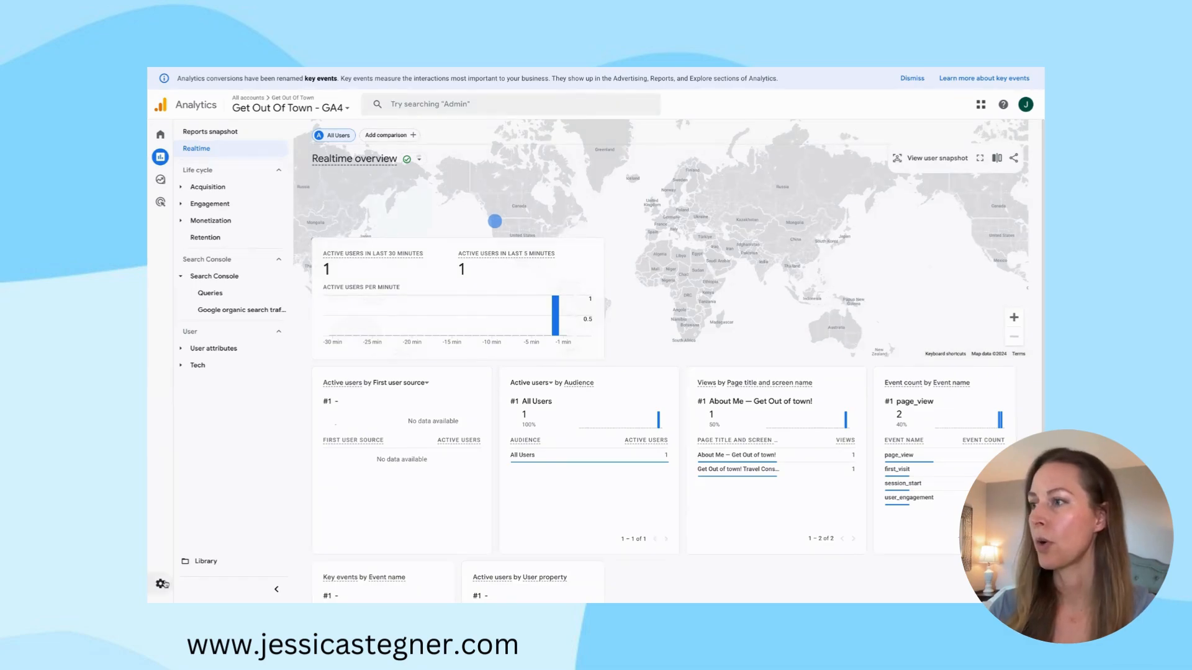
- Start adding a new user in the property's access management and assign the Editor role
mouse_move(163, 585)
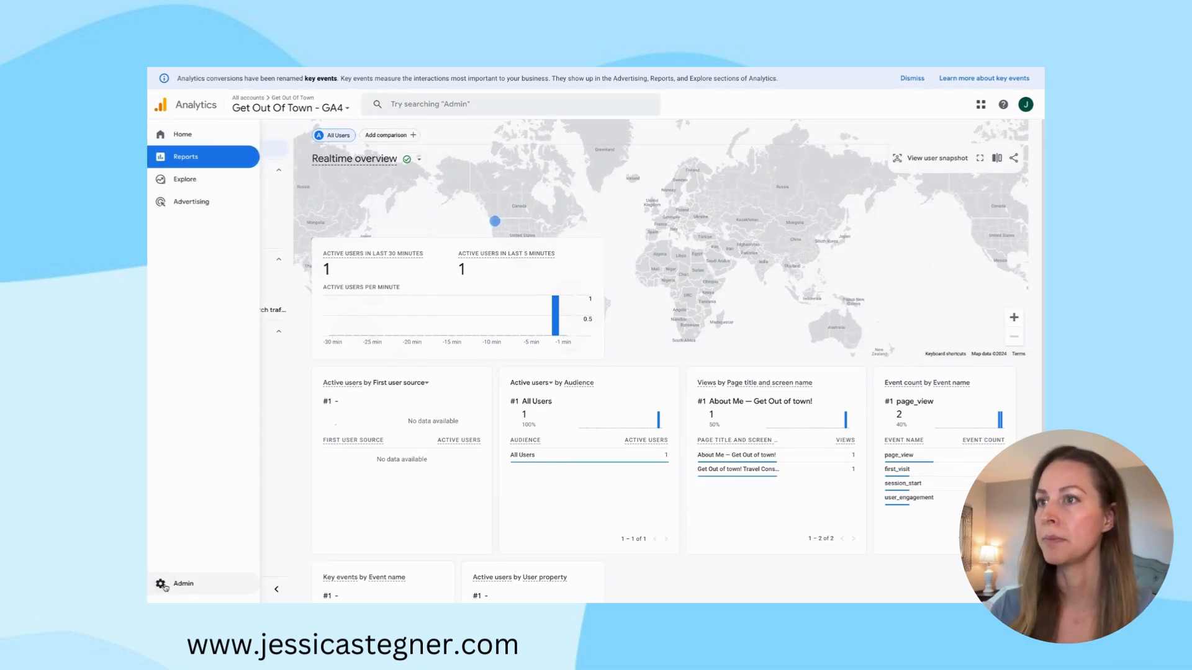
click(162, 584)
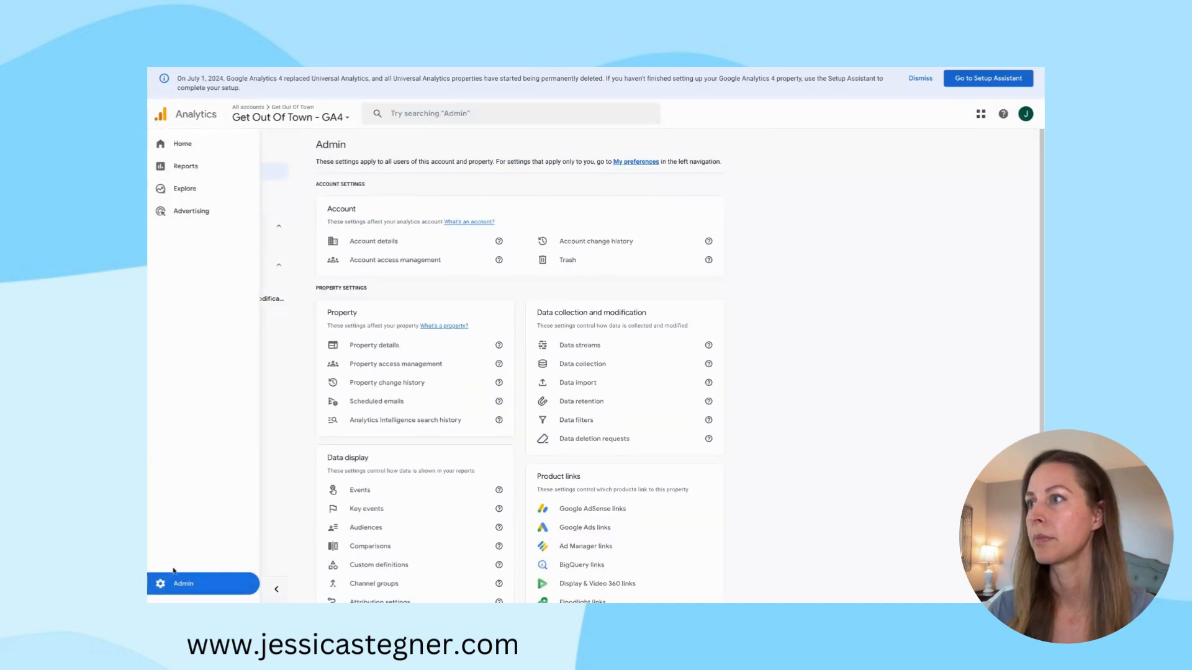
click(395, 364)
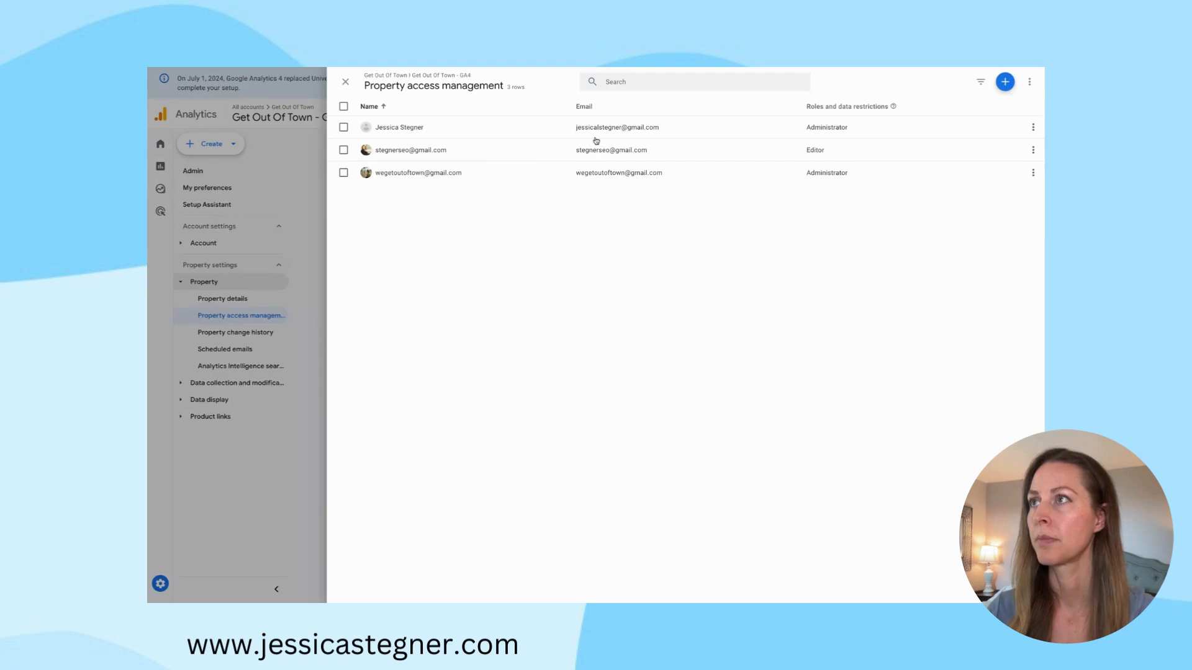
click(1005, 82)
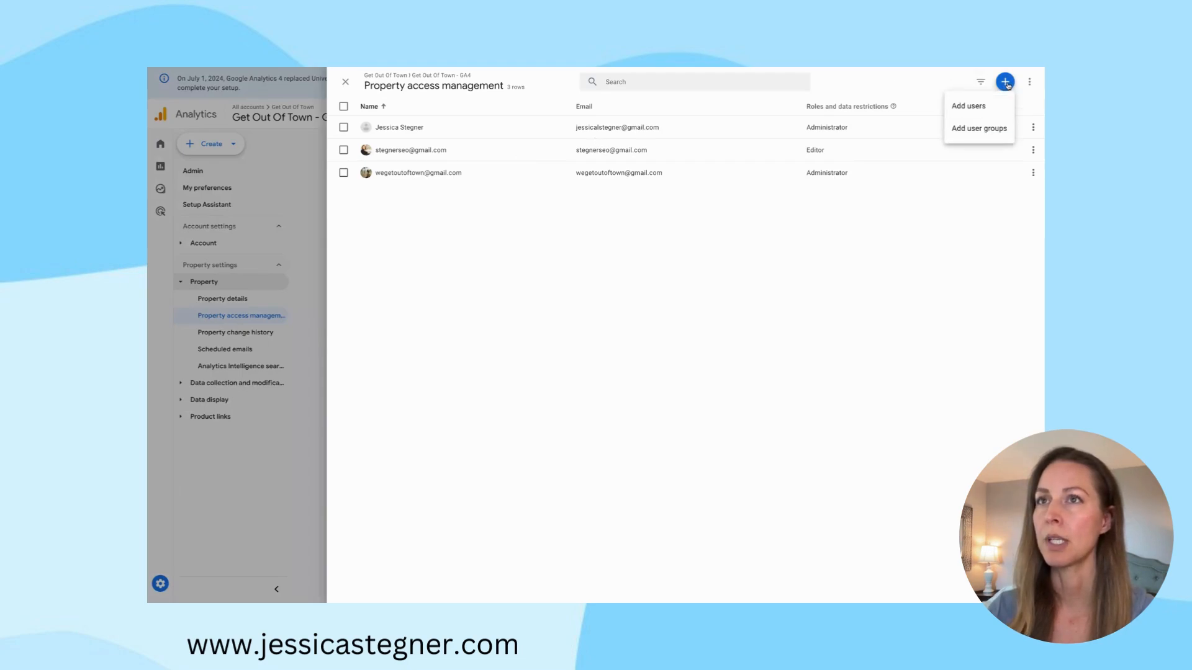
click(975, 110)
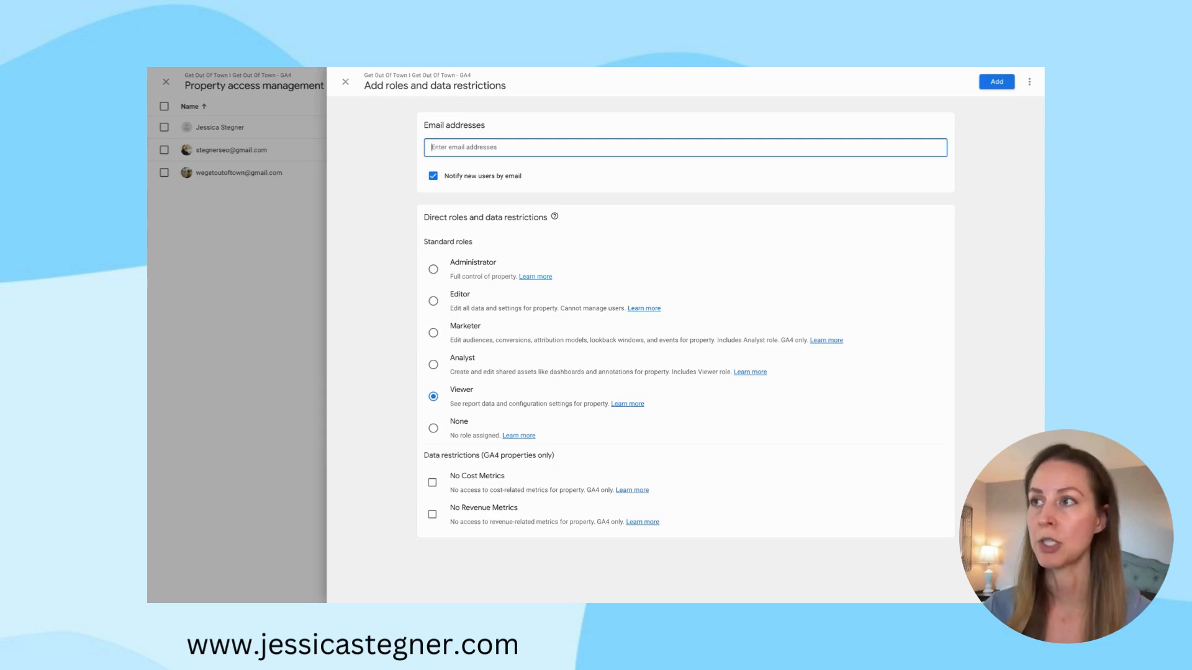
click(433, 301)
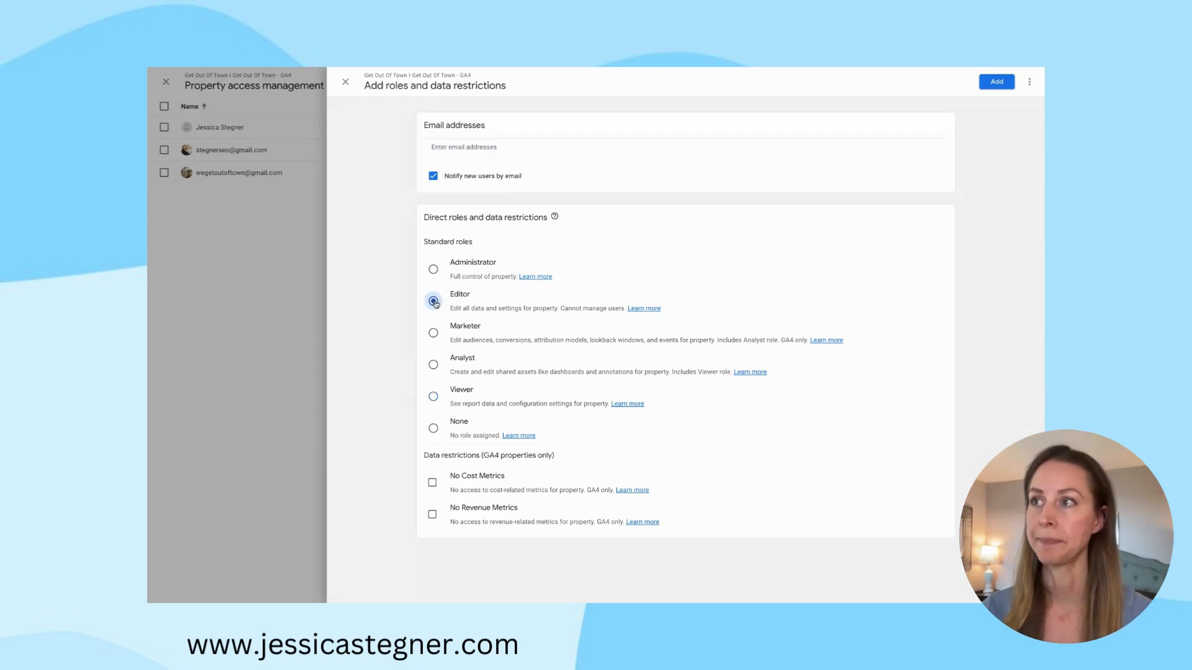